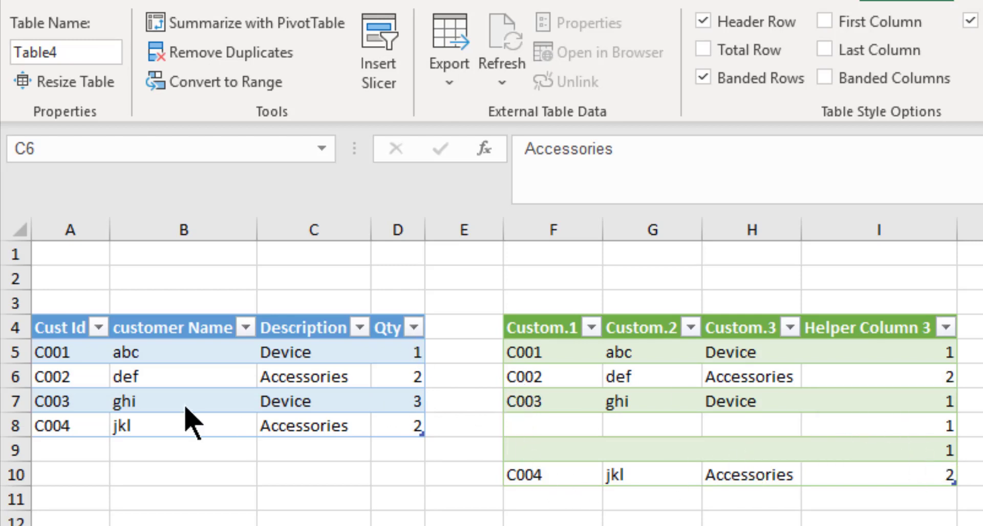
# Load the Cust Id table into Power Query via Data > From Table/Range as Table4 (2).
pyautogui.click(169, 358)
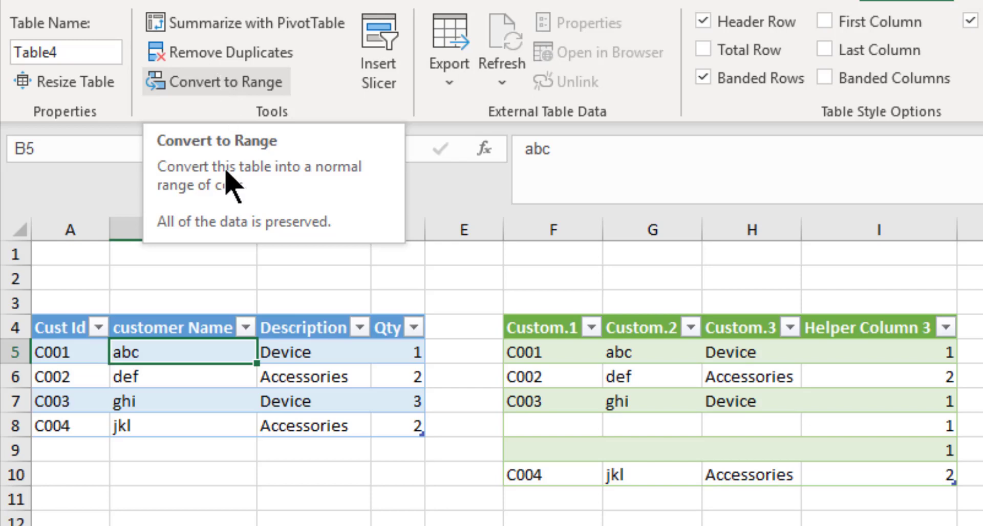
pyautogui.click(202, 82)
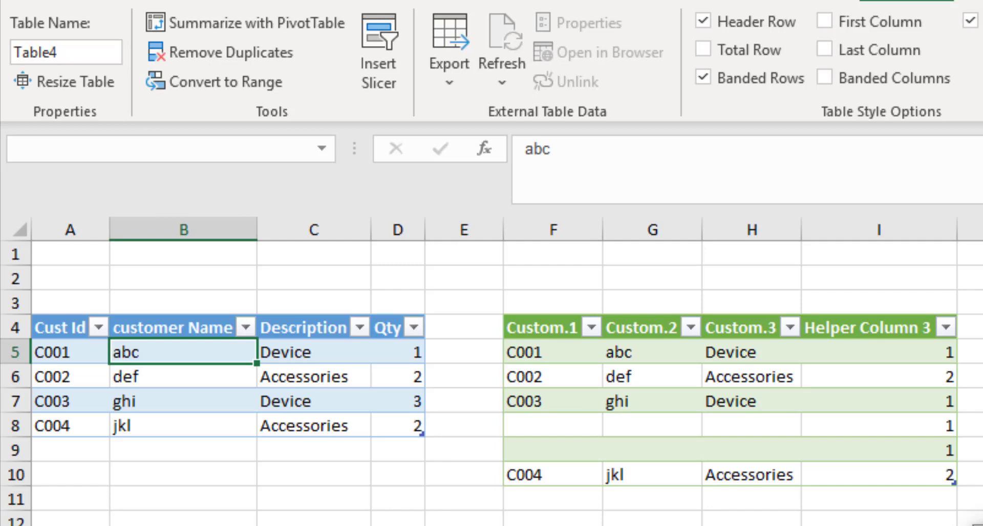
pyautogui.click(240, 414)
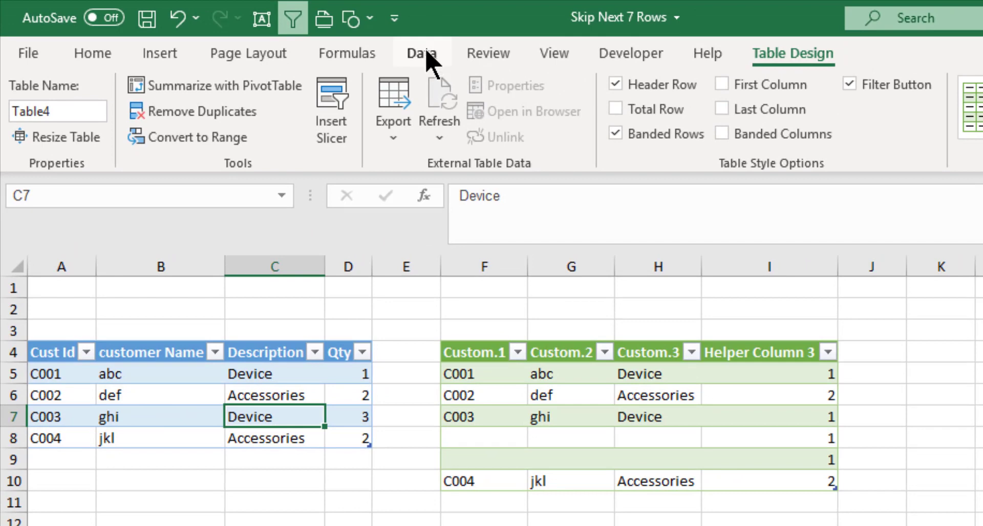
pyautogui.click(429, 55)
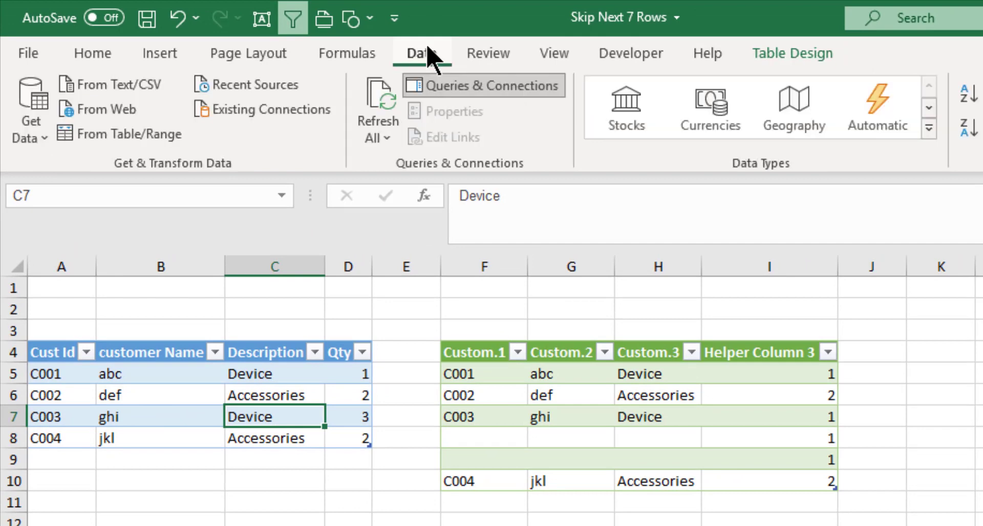
pyautogui.click(135, 150)
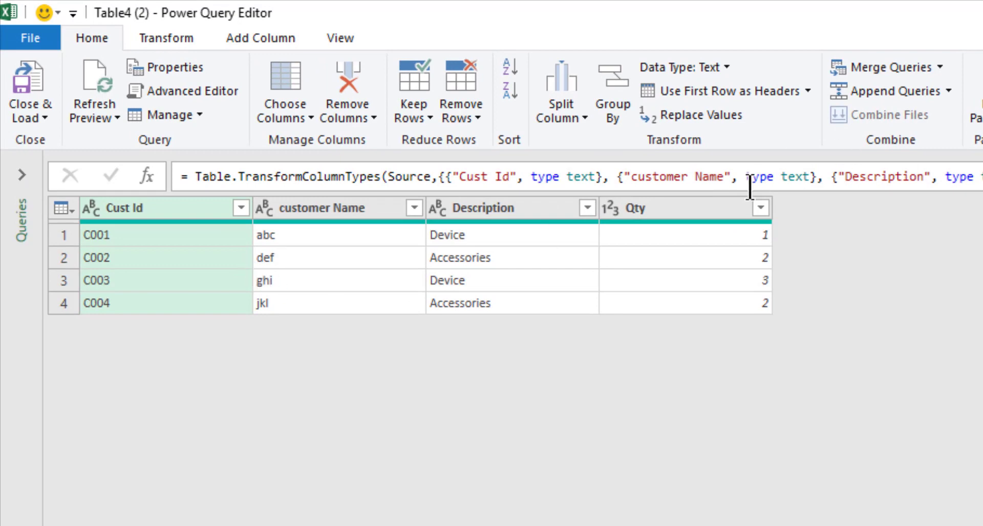
# Start a new custom column named Helper Column 1.
pyautogui.click(258, 38)
pyautogui.click(119, 89)
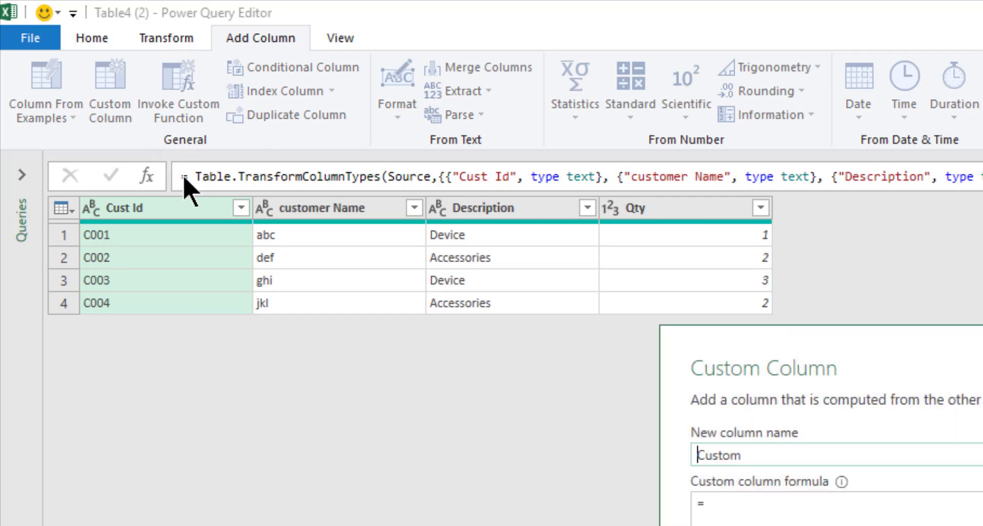
pyautogui.doubleClick(720, 439)
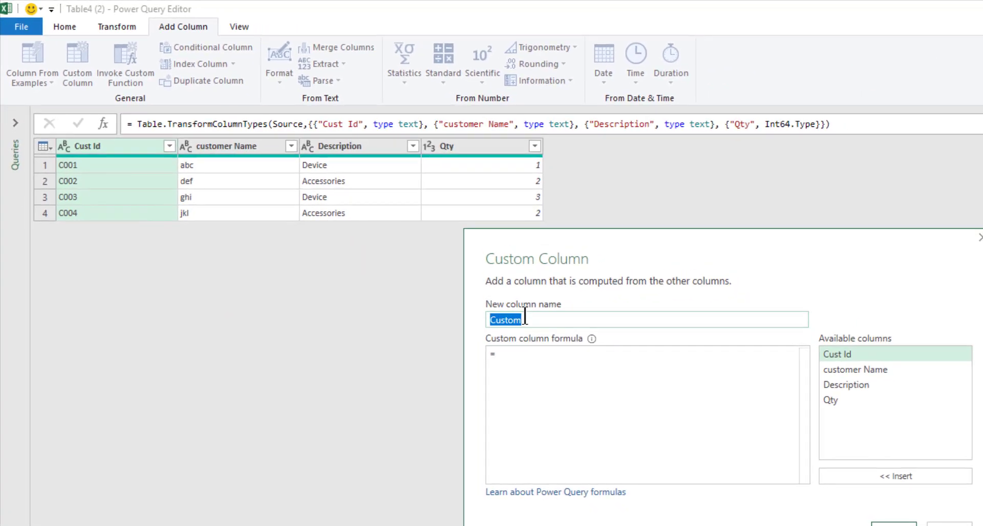
pyautogui.write('Helper Column ')
pyautogui.write('1')
# Write the formula: if [Description]="Device" and [Qty]>1 then "1"&Text.Repeat("@1",[Qty]-1).
pyautogui.click(525, 367)
pyautogui.write('if')
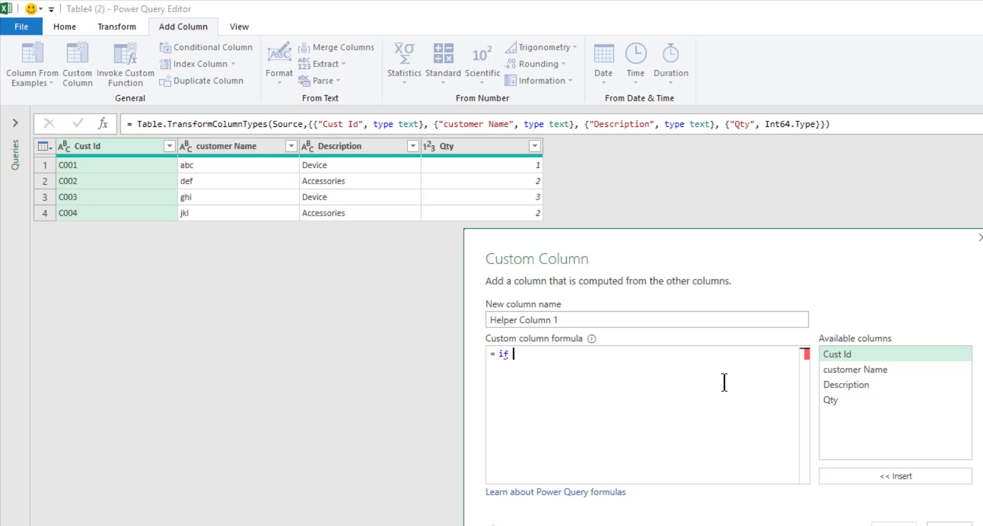
pyautogui.doubleClick(864, 385)
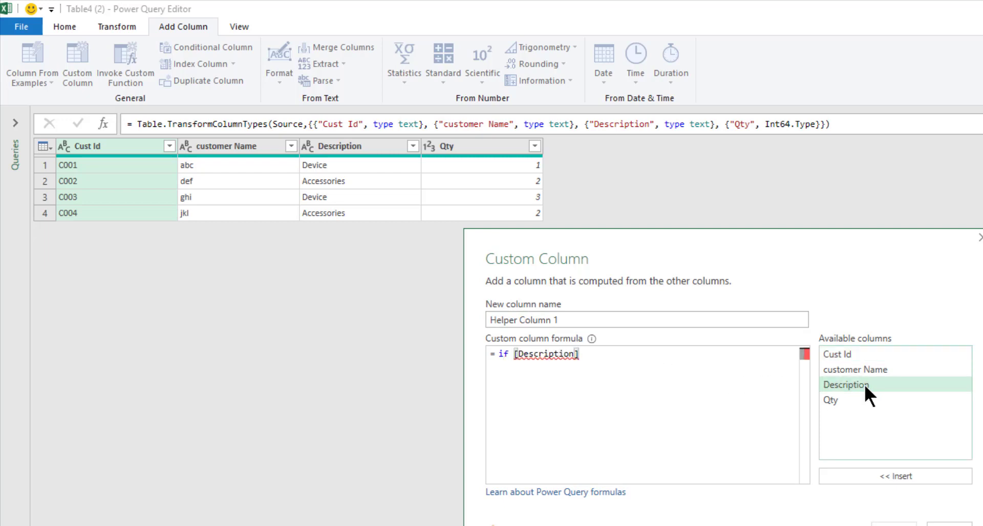
pyautogui.write('="Device"')
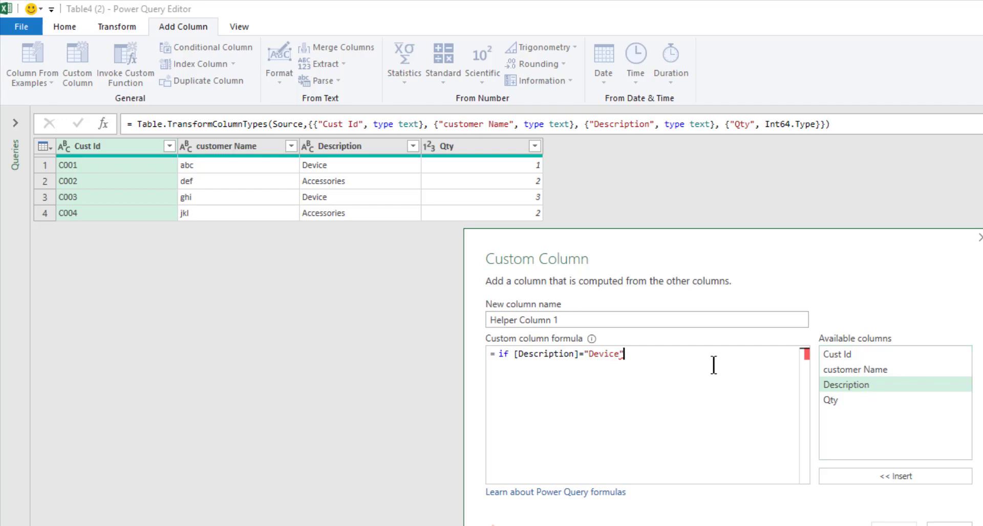
pyautogui.write(' and')
pyautogui.doubleClick(840, 398)
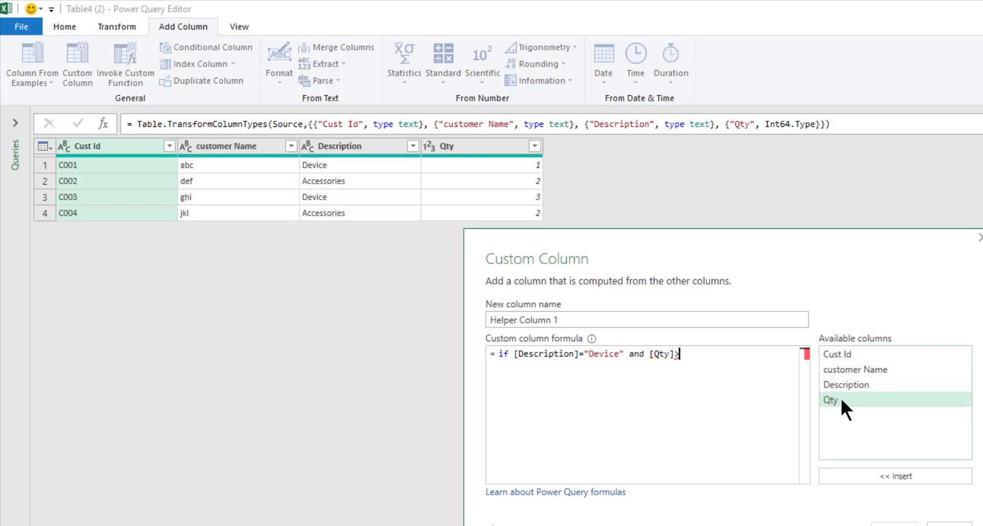
pyautogui.write('>1 then')
pyautogui.write(' "1"')
pyautogui.press('BackSpace')
pyautogui.write('&Text.Repeat( ')
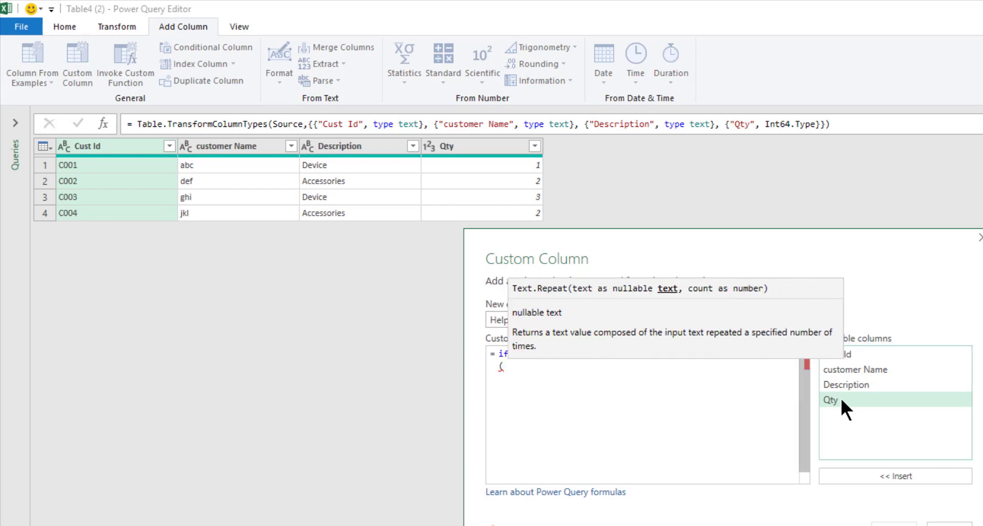
pyautogui.write('"')
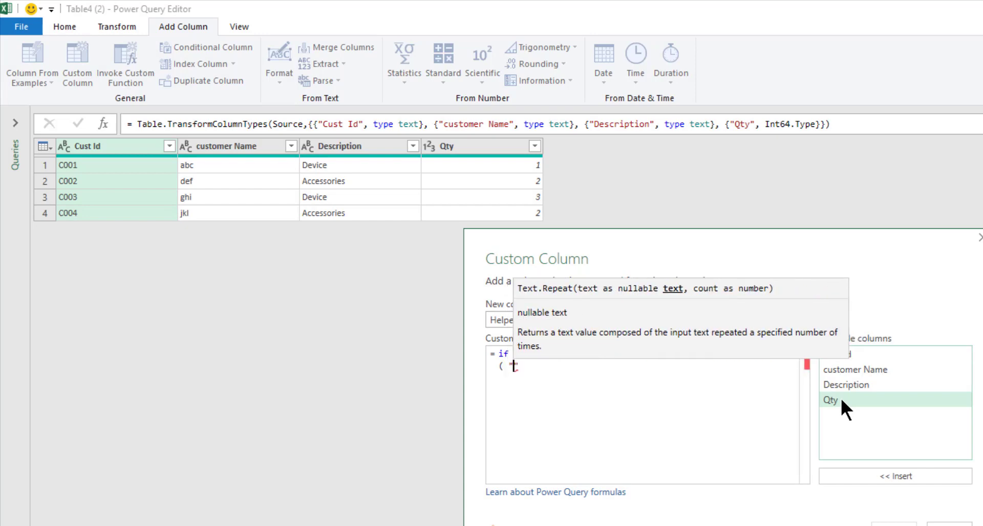
pyautogui.write('@1"')
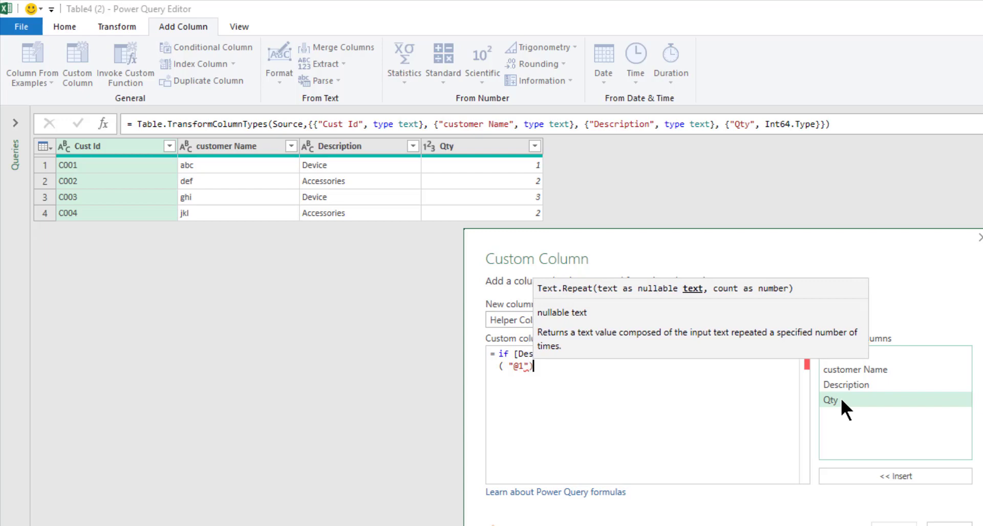
pyautogui.write(')')
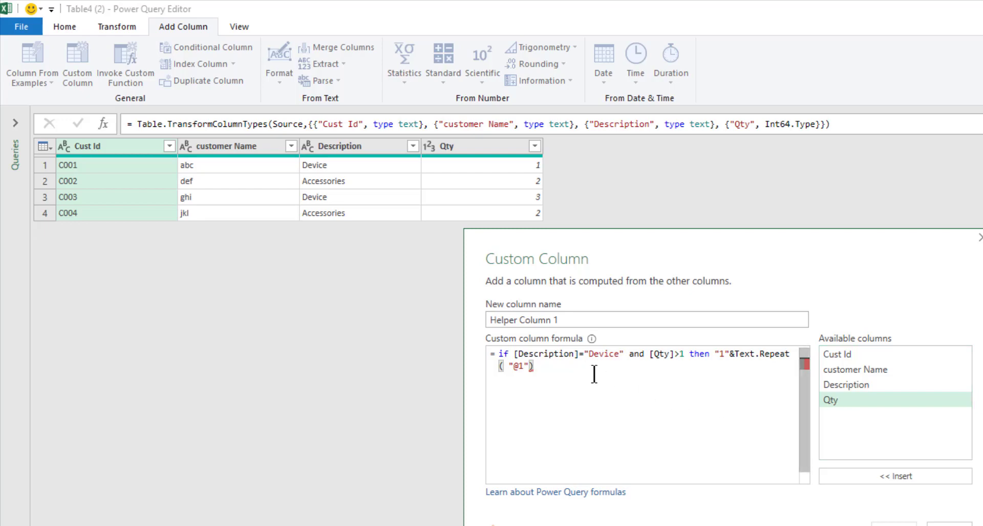
pyautogui.press('BackSpace')
pyautogui.write(',')
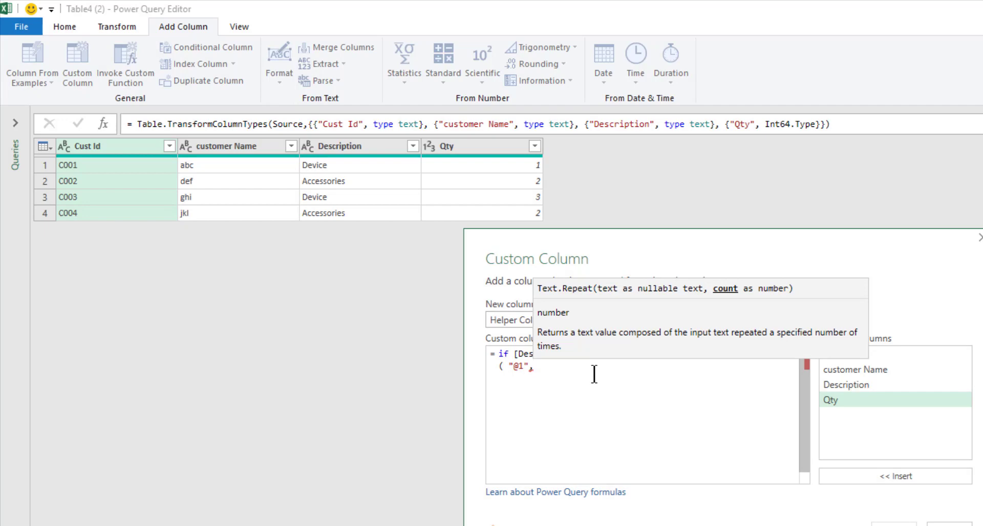
pyautogui.doubleClick(844, 397)
pyautogui.write('-1')
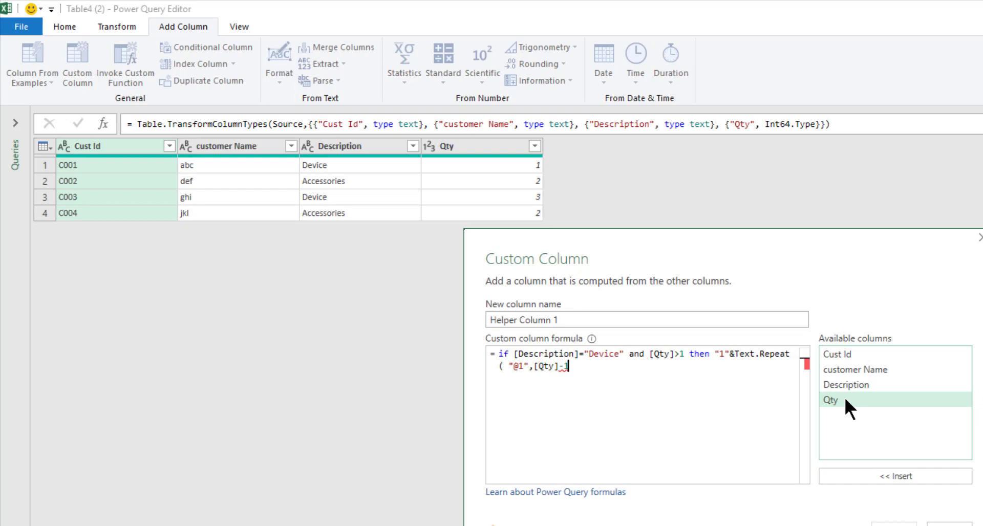
pyautogui.write(')')
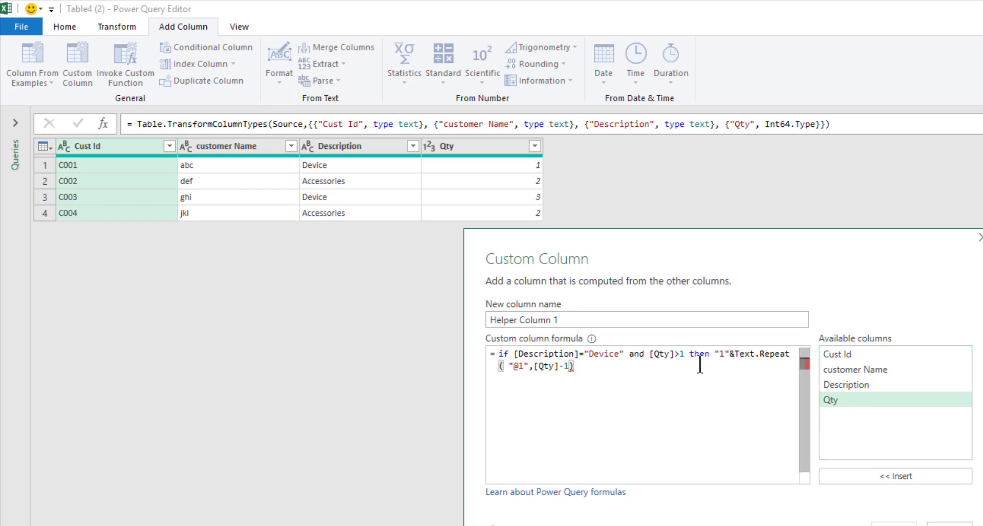
# Delete the stray space before 1, end the formula with else [Qty], and add the column.
pyautogui.click(720, 354)
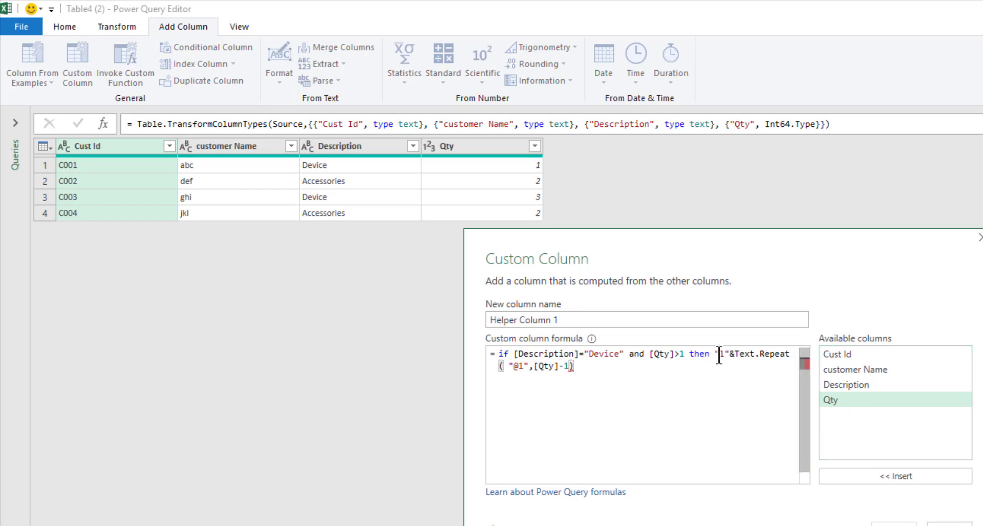
pyautogui.click(653, 366)
pyautogui.click(722, 355)
pyautogui.press('BackSpace')
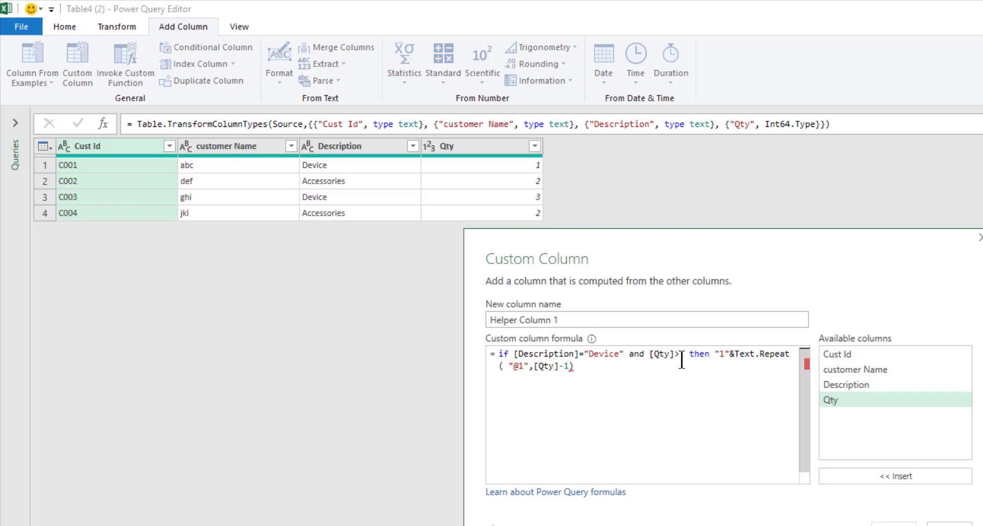
pyautogui.click(666, 367)
pyautogui.write('else')
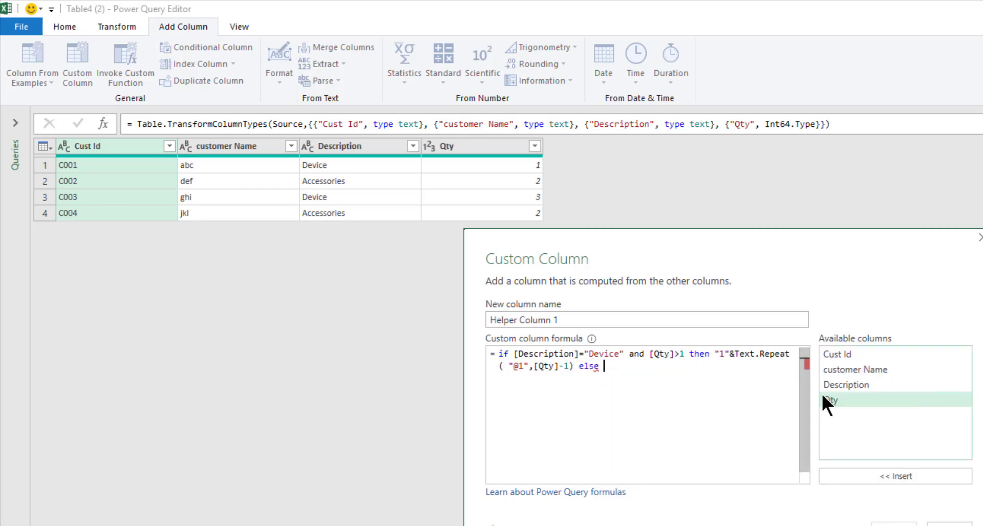
pyautogui.doubleClick(824, 397)
pyautogui.click(887, 523)
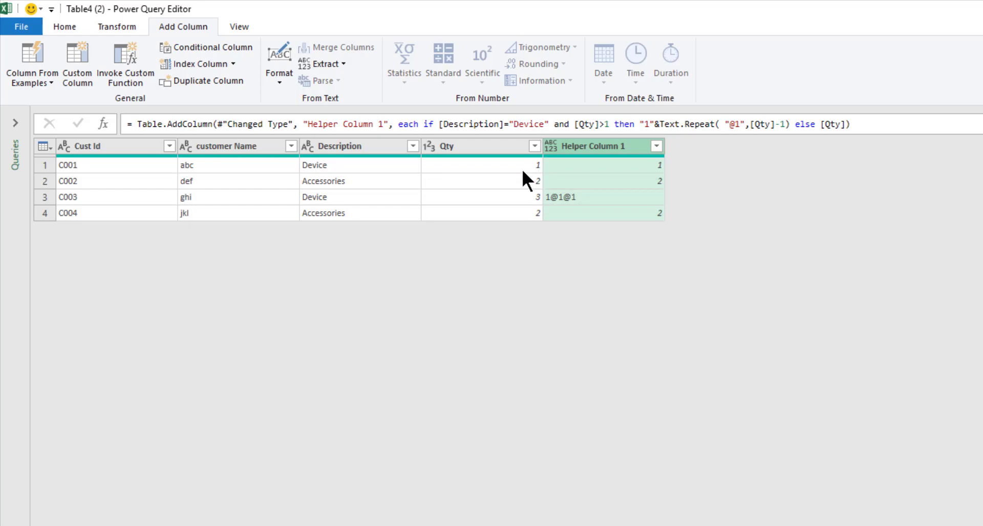
# Remove the Qty column from the query.
pyautogui.click(491, 145)
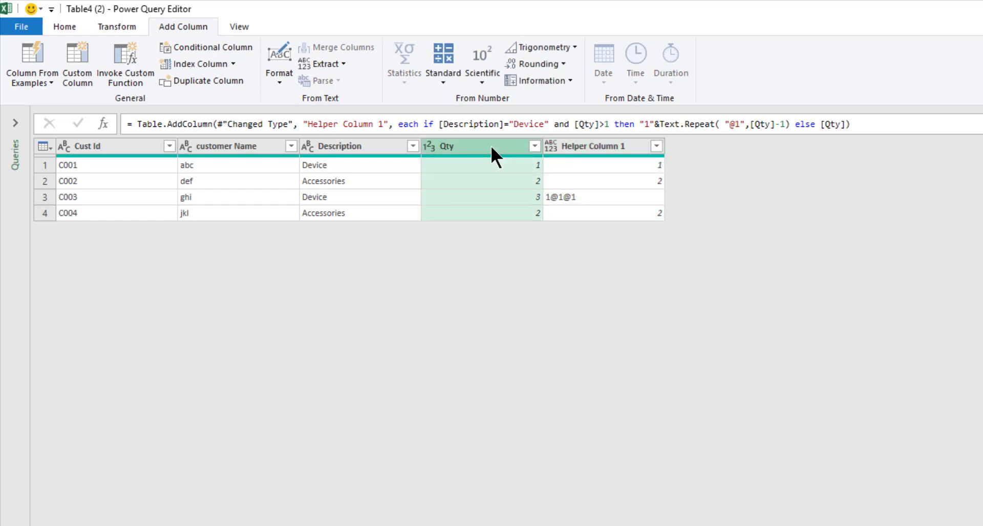
pyautogui.rightClick(490, 145)
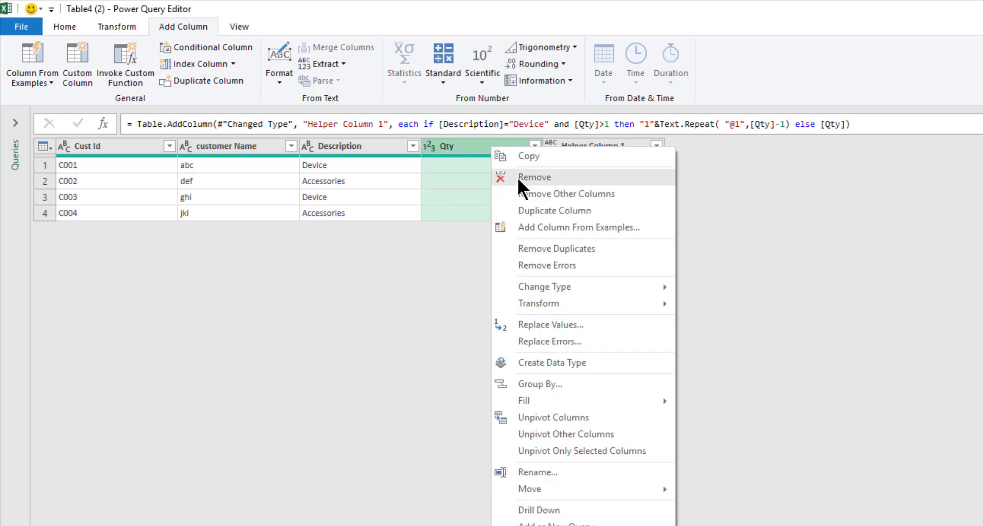
pyautogui.click(514, 178)
pyautogui.click(102, 149)
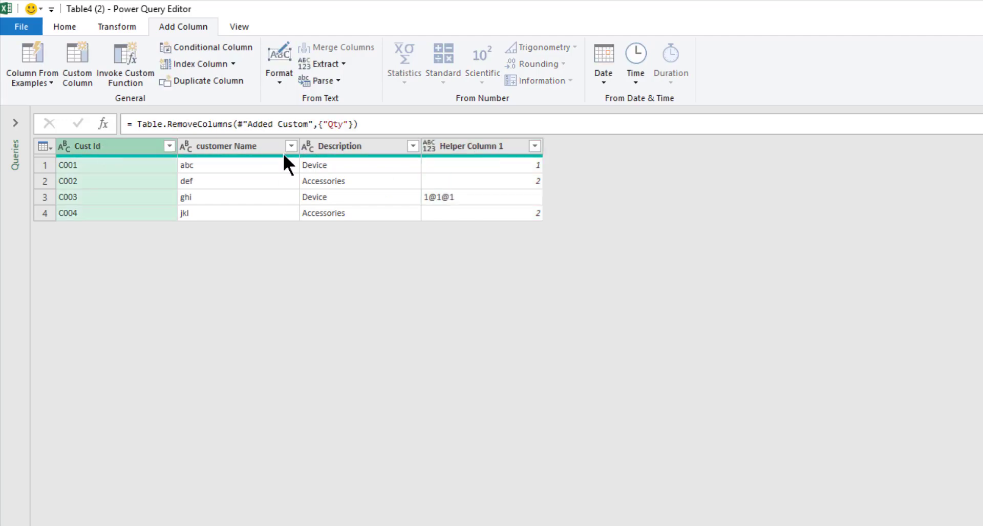
# Merge Cust Id, customer Name and Description into a Merged column using a colon separator.
pyautogui.keyDown('shift'); pyautogui.click(372, 149); pyautogui.keyUp('shift')
pyautogui.rightClick(372, 150)
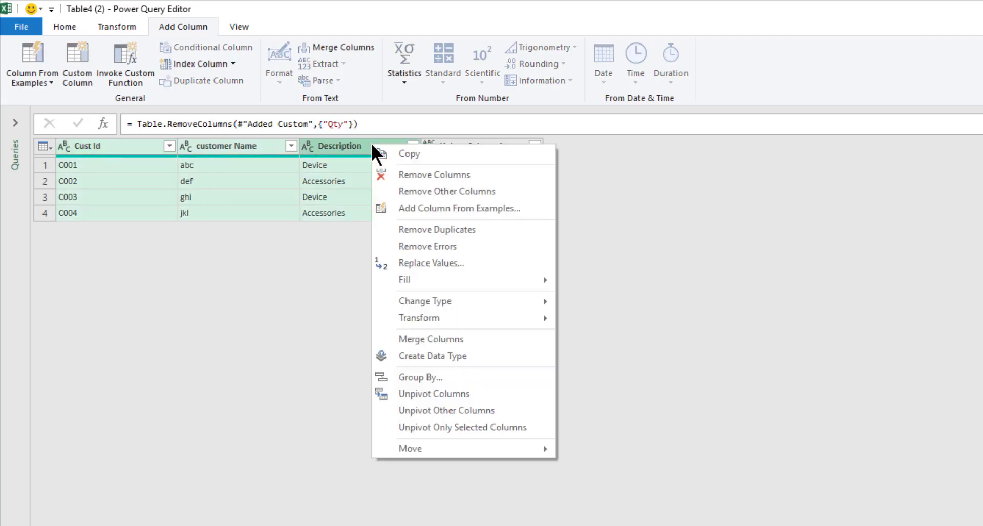
pyautogui.click(419, 340)
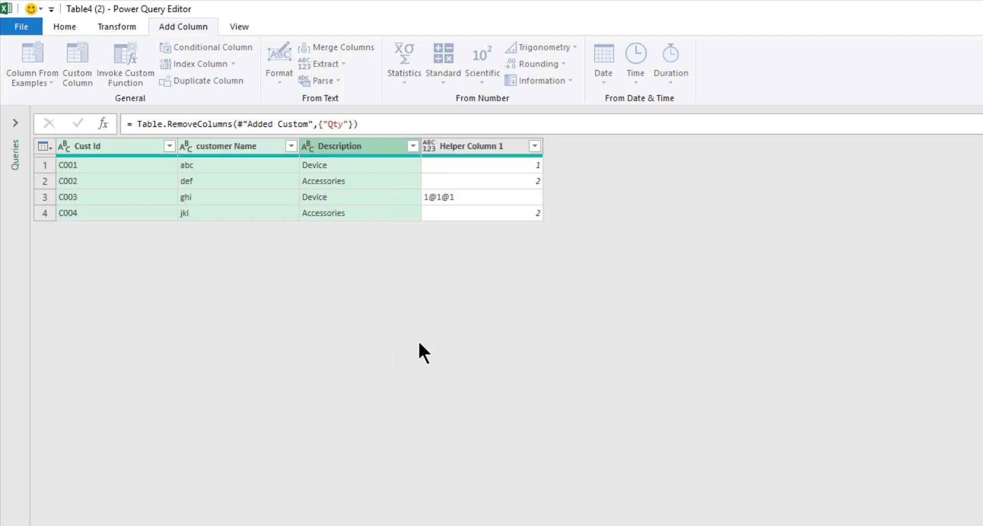
pyautogui.click(632, 390)
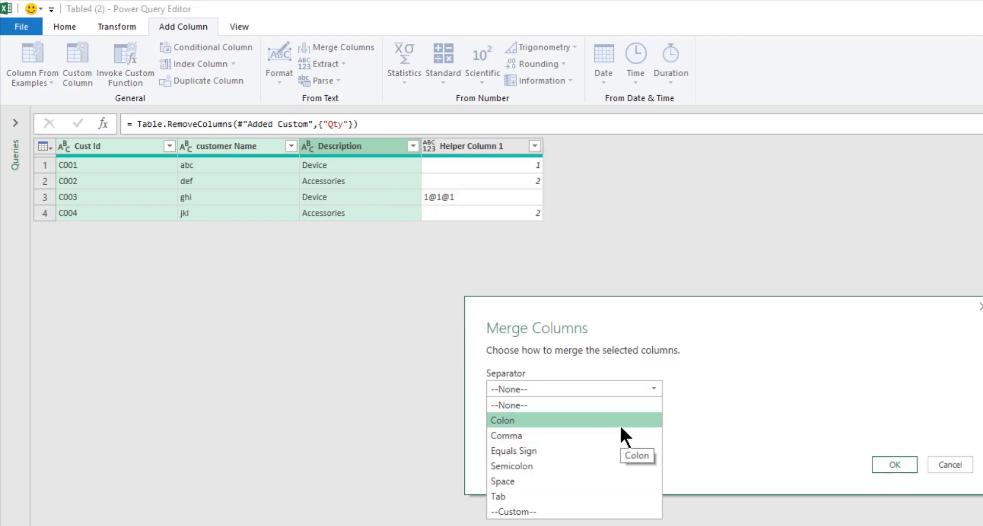
pyautogui.click(620, 425)
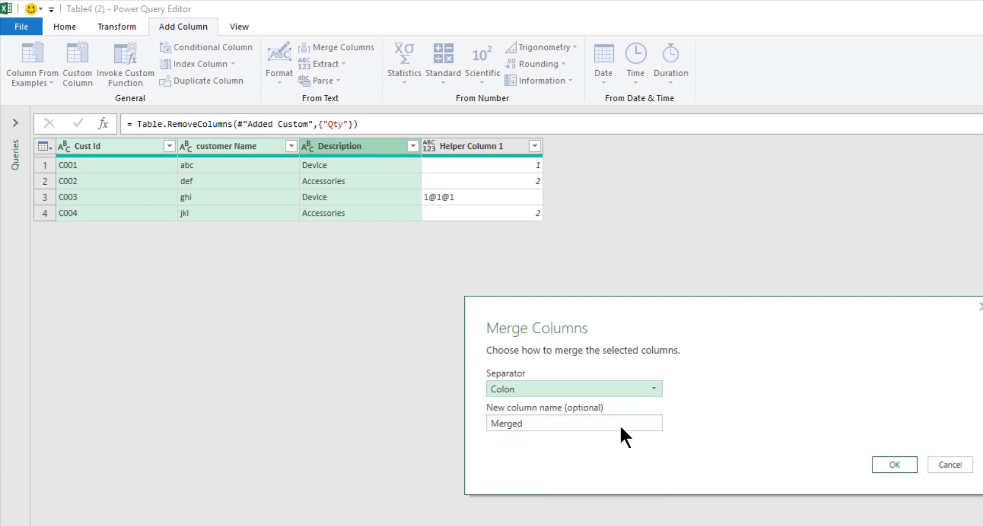
pyautogui.click(878, 466)
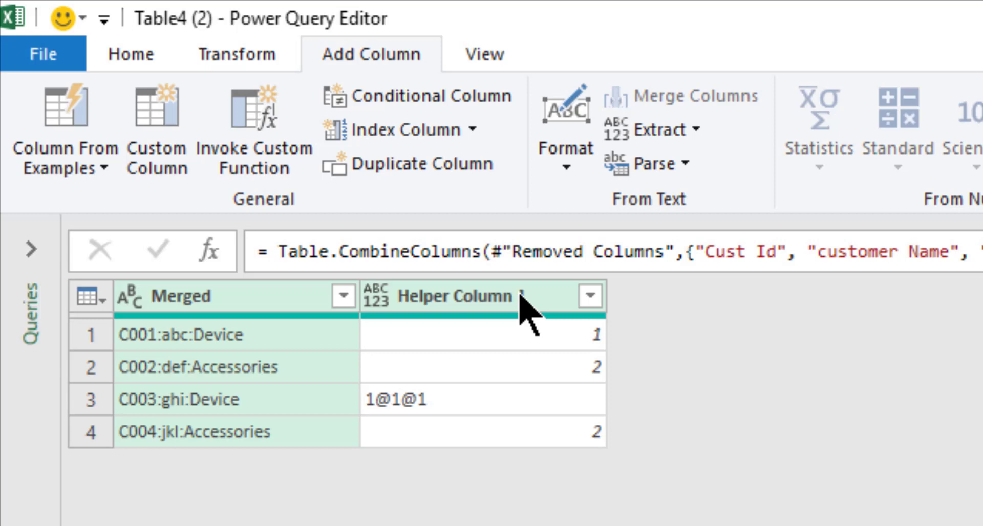
# Split Helper Column 1 by a Space delimiter into rows.
pyautogui.click(521, 295)
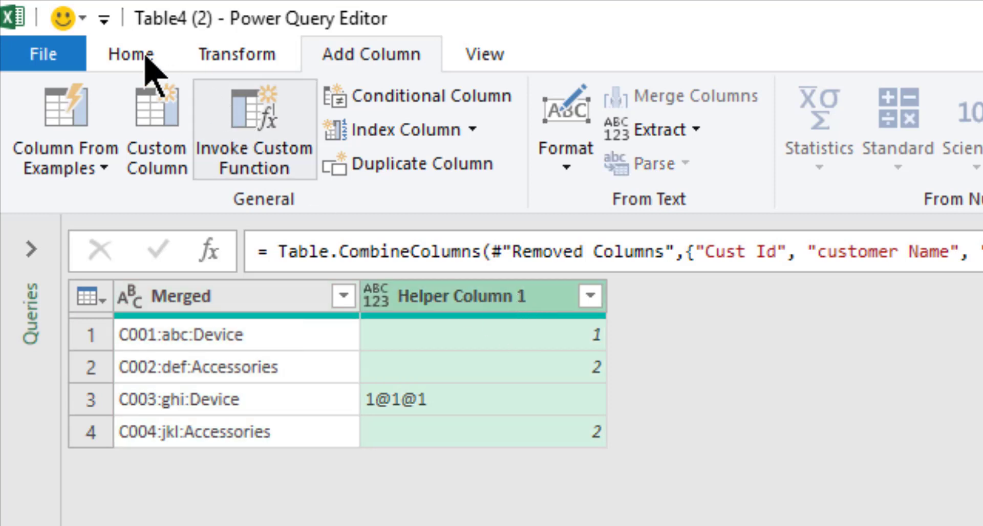
pyautogui.click(123, 51)
pyautogui.click(782, 174)
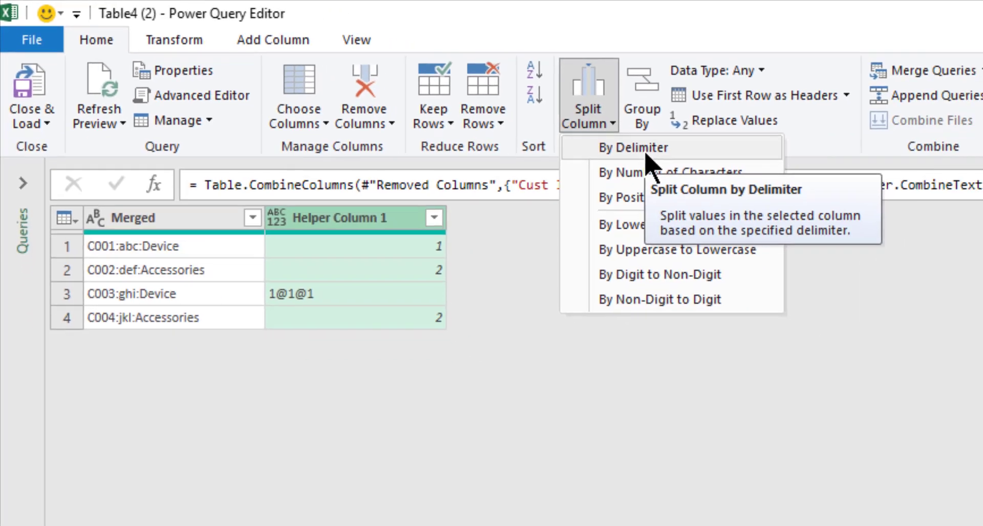
pyautogui.click(633, 148)
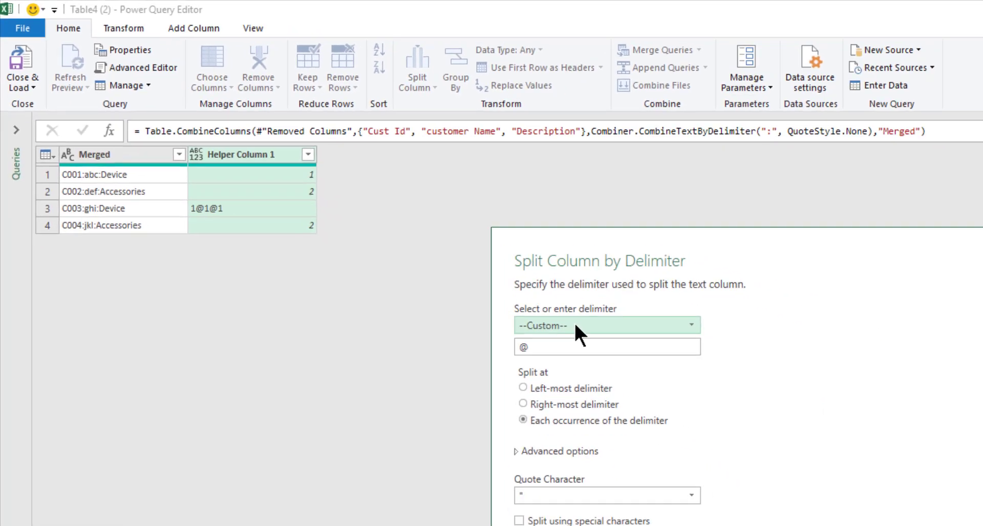
pyautogui.click(546, 310)
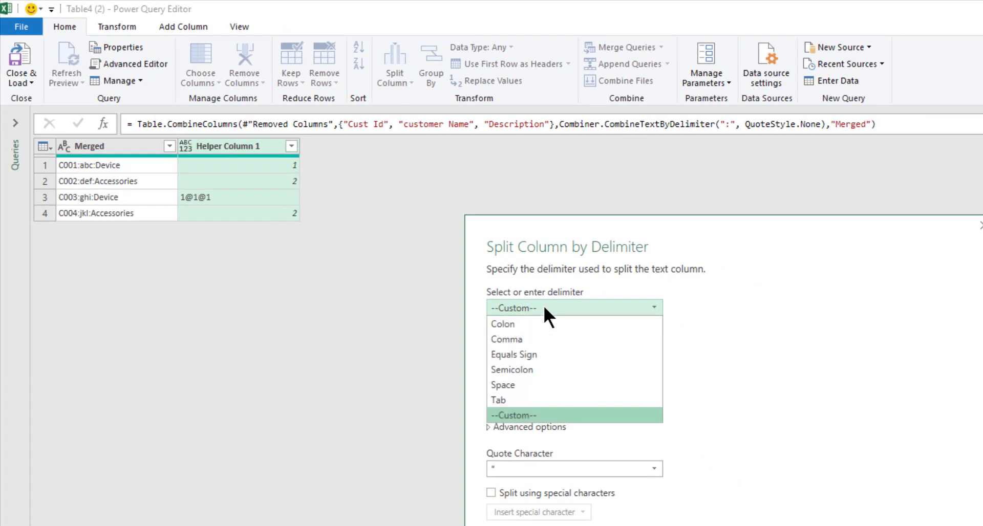
pyautogui.click(527, 385)
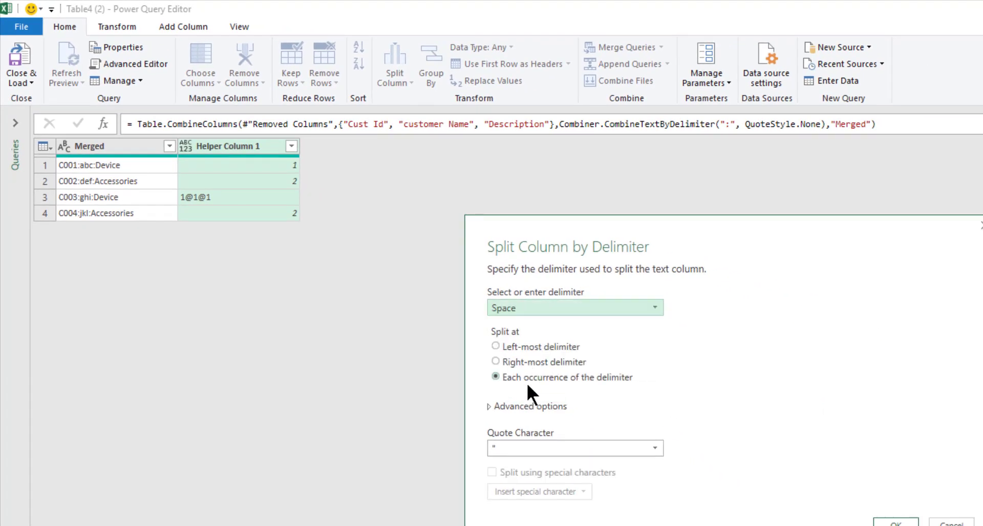
pyautogui.click(501, 407)
pyautogui.click(510, 440)
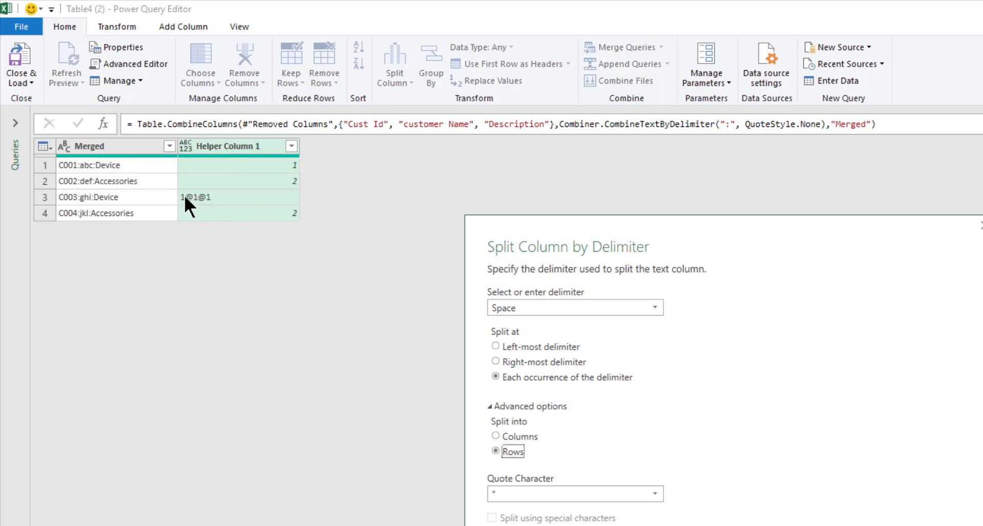
pyautogui.press('Return')
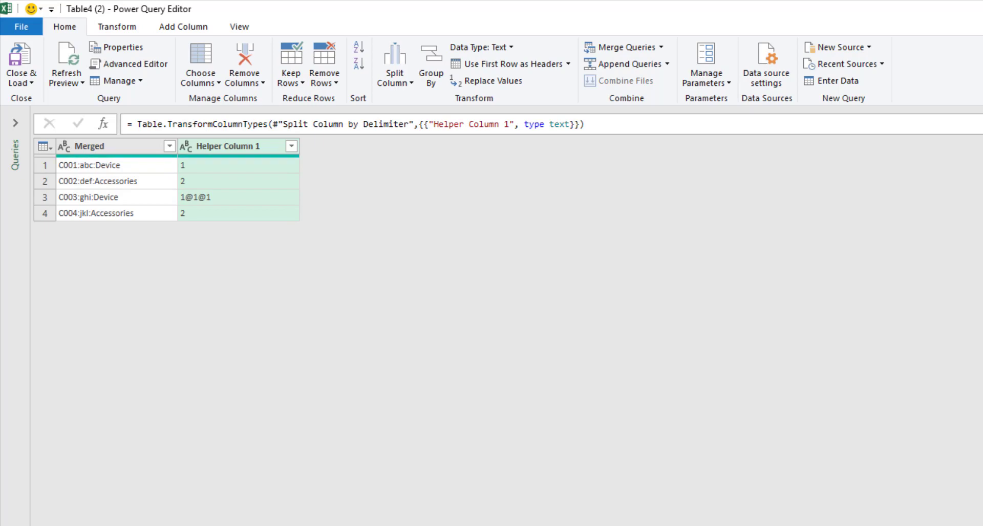
# Apply a second Space-delimiter split of Helper Column 1 into rows.
pyautogui.click(401, 82)
pyautogui.click(408, 97)
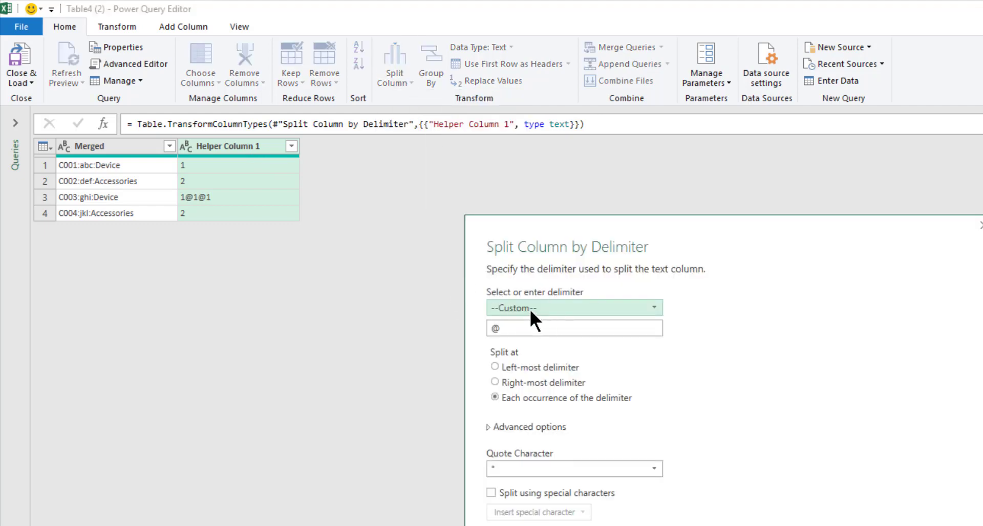
pyautogui.click(531, 308)
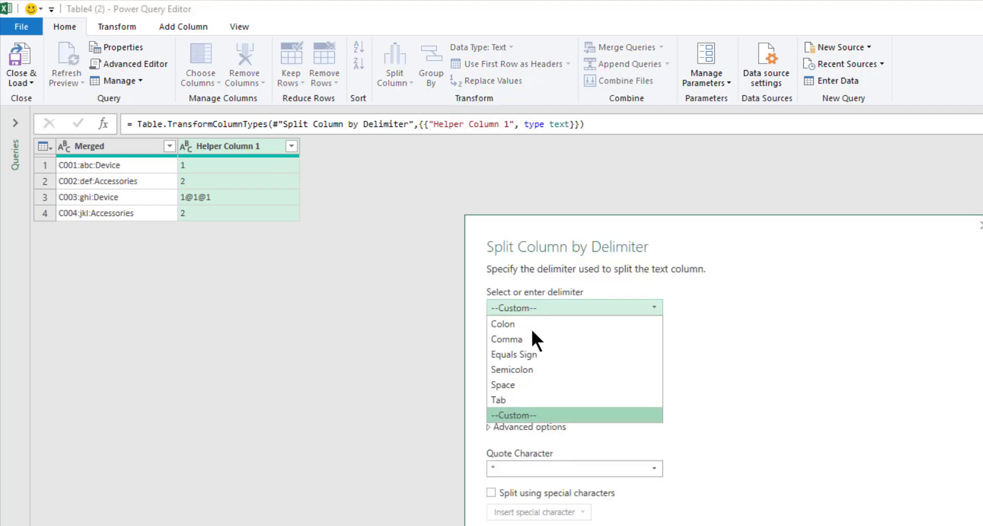
pyautogui.click(534, 384)
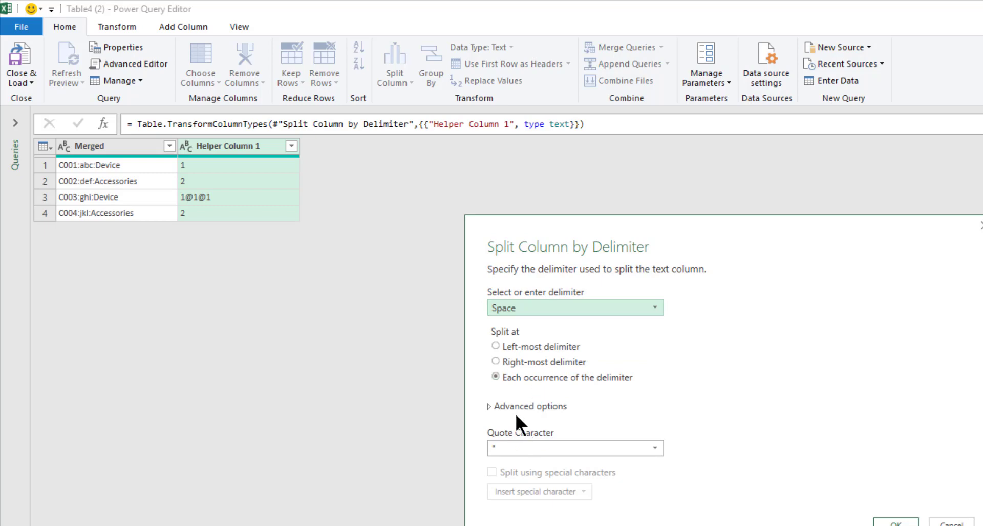
pyautogui.click(515, 408)
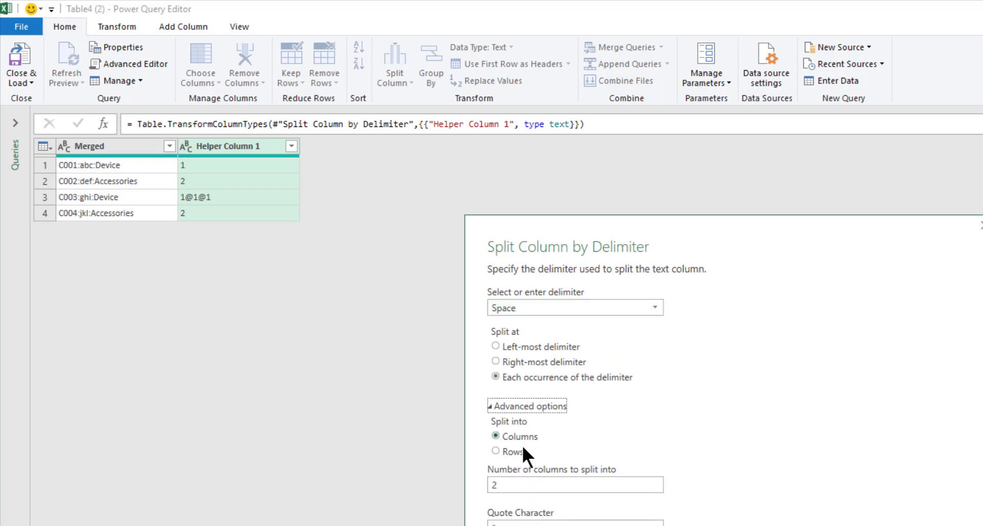
pyautogui.click(522, 449)
pyautogui.press('Return')
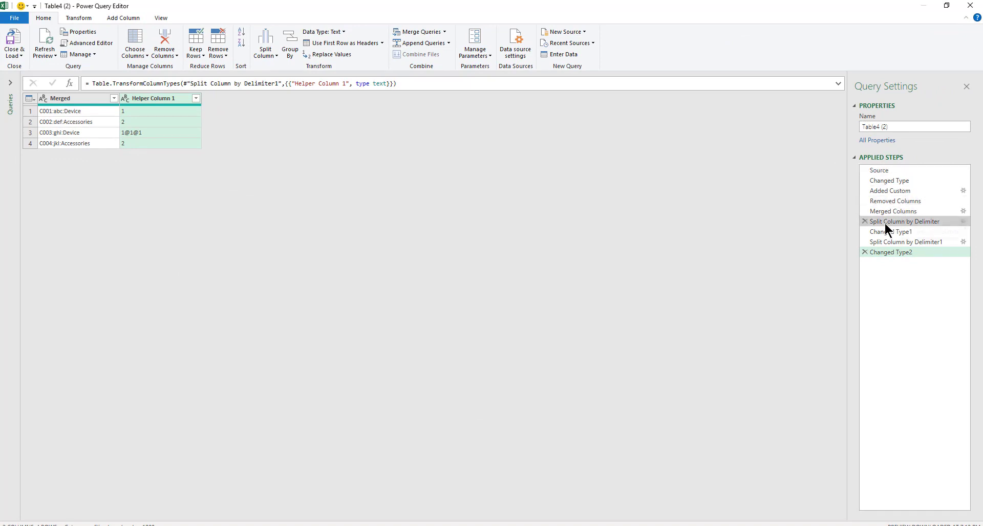
# Edit the Added Custom step so Text.Repeat uses " @1" with a leading space.
pyautogui.click(883, 191)
pyautogui.doubleClick(884, 191)
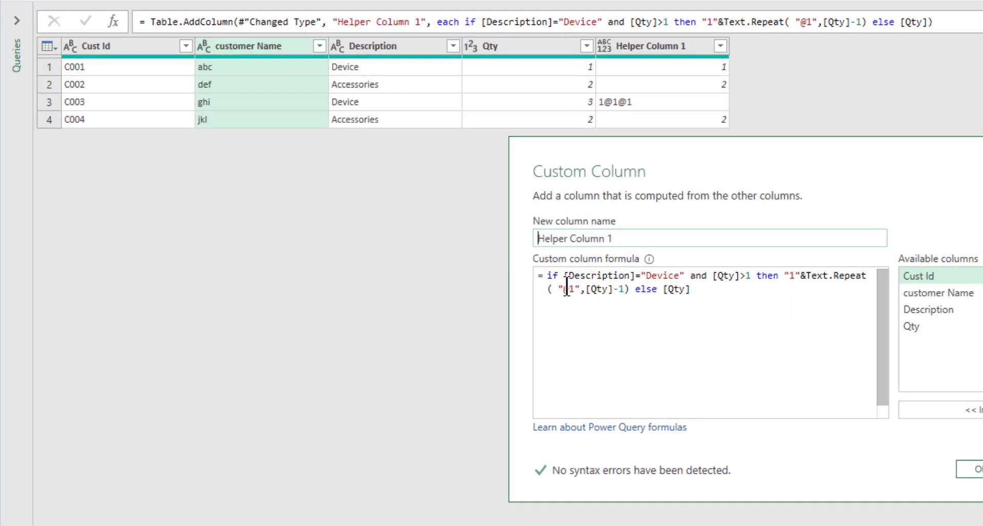
pyautogui.click(564, 289)
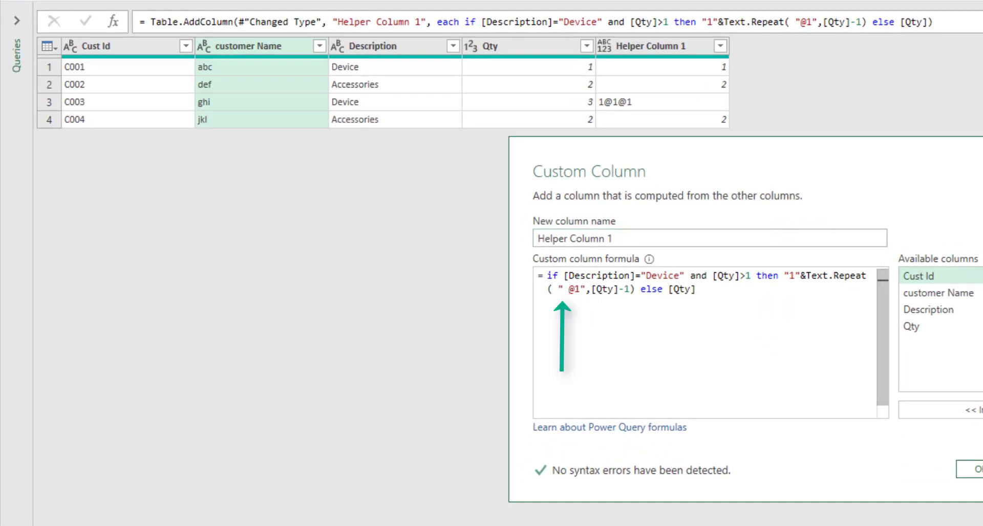
pyautogui.press('Return')
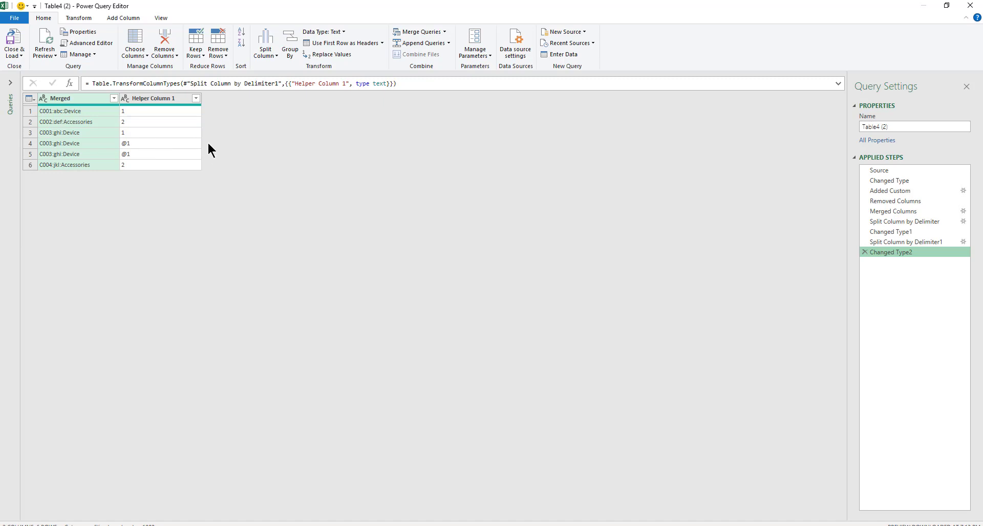
# Start a new custom column named Helper Column 2.
pyautogui.click(122, 18)
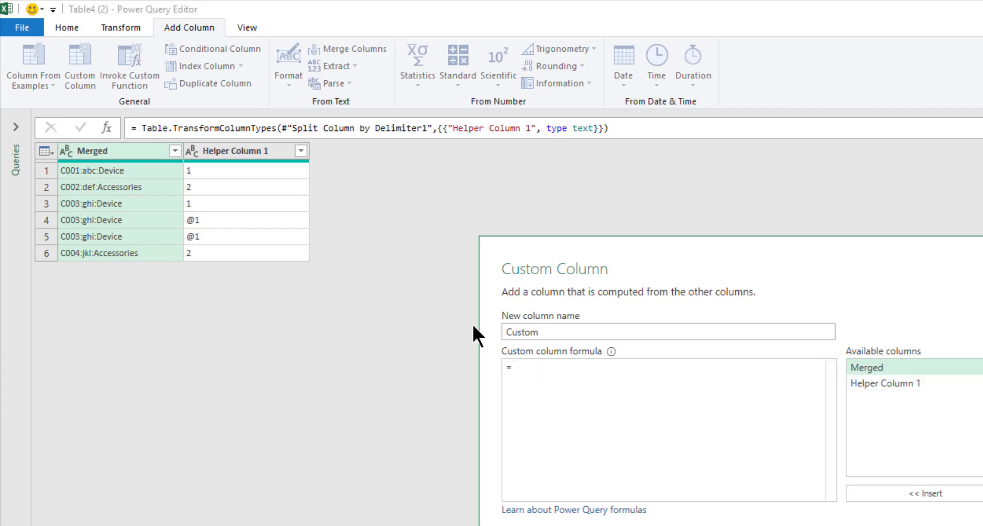
pyautogui.hotkey('shift', 'Tab')
pyautogui.hotkey('ctrl', 'a')
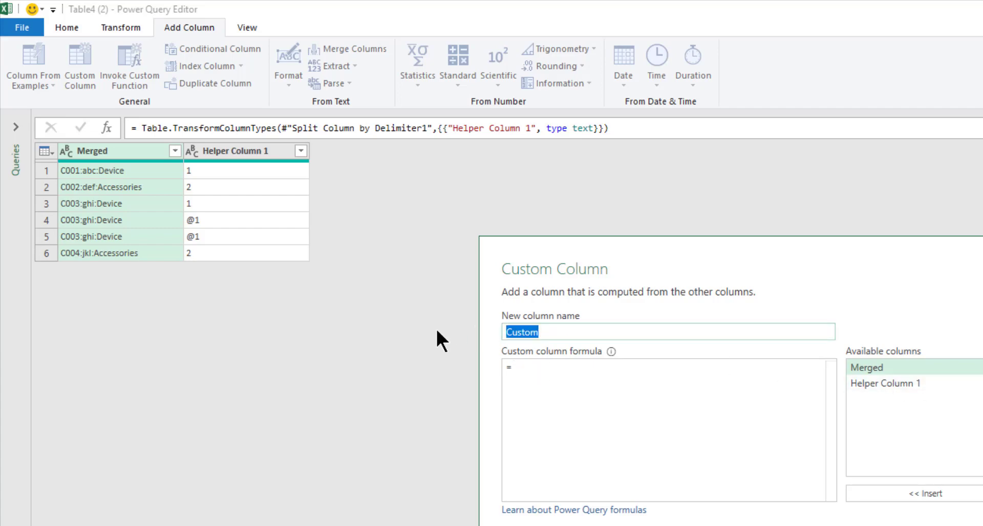
pyautogui.write('Helper Column 2')
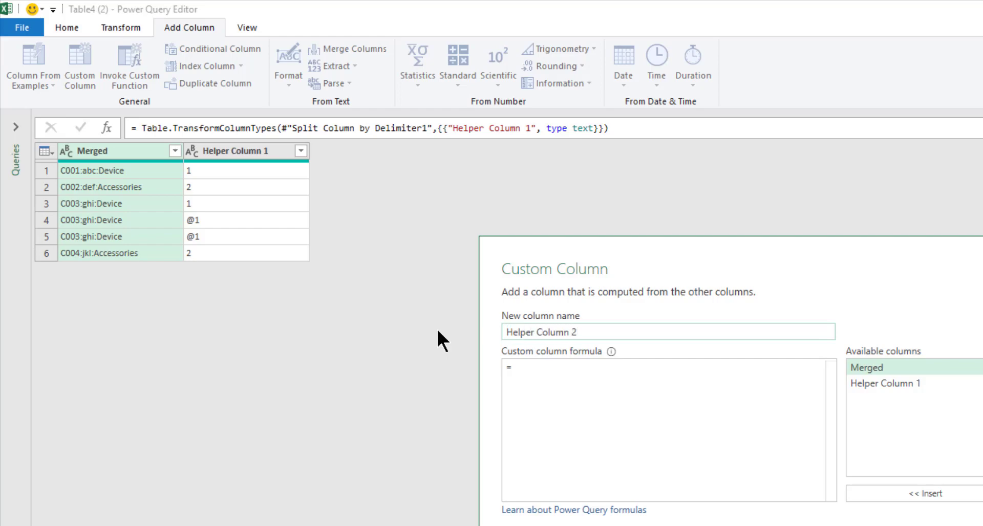
# Enter the formula if [Helper Column 1]="@1" then null else [Merged] and create the column.
pyautogui.click(561, 373)
pyautogui.doubleClick(909, 383)
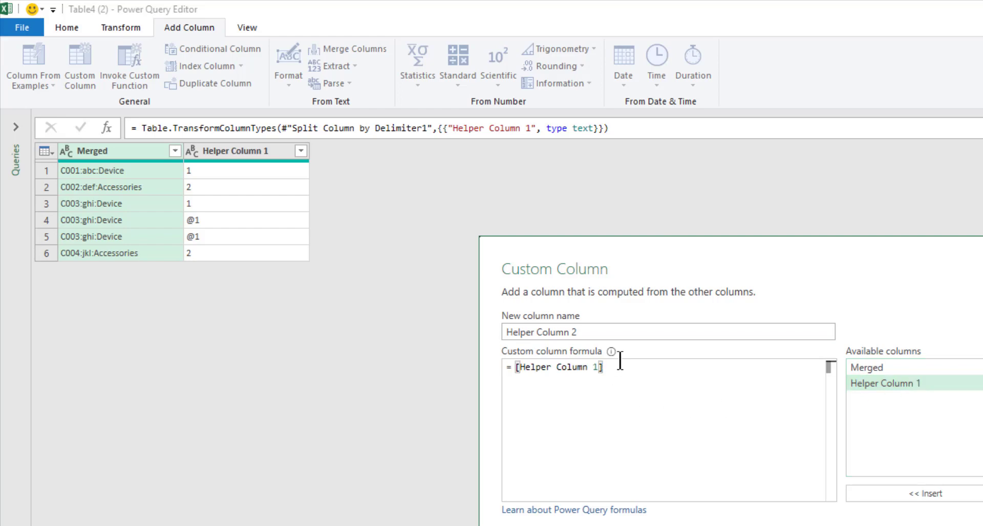
pyautogui.click(515, 366)
pyautogui.write('if ')
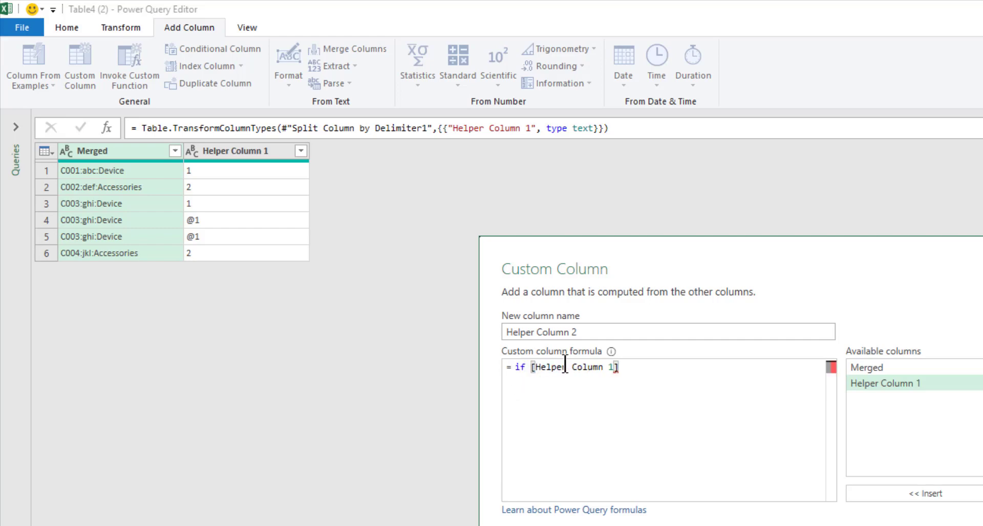
pyautogui.write('="@1')
pyautogui.press('Right')
pyautogui.write('then null else ')
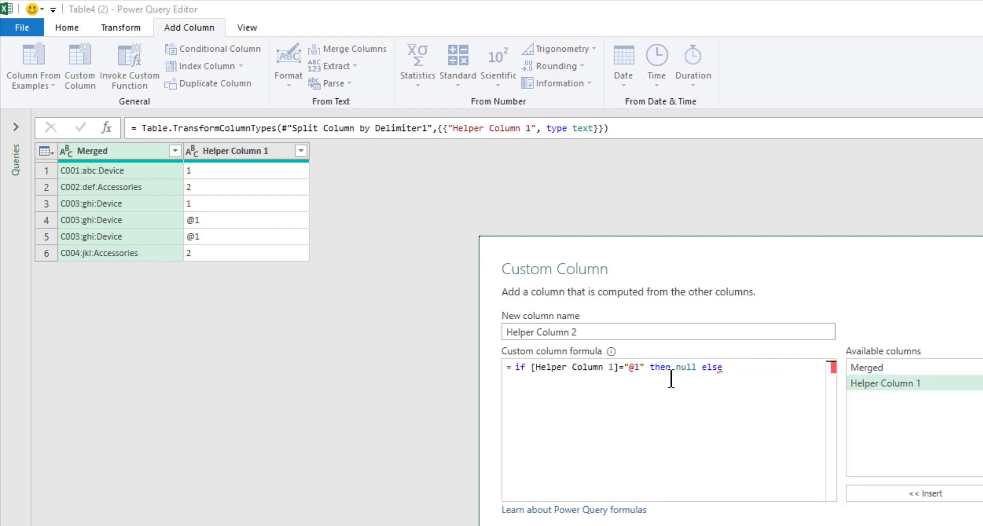
pyautogui.write('Me')
pyautogui.press('BackSpace')
pyautogui.press('BackSpace')
pyautogui.doubleClick(871, 366)
pyautogui.press('Return')
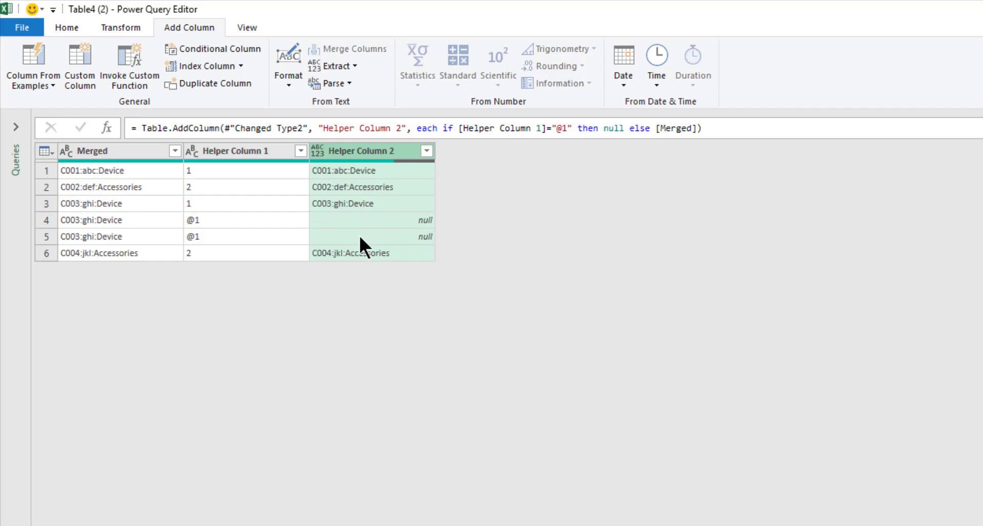
# Start a custom column named Helper Column 3 referencing Helper Column 2.
pyautogui.click(93, 41)
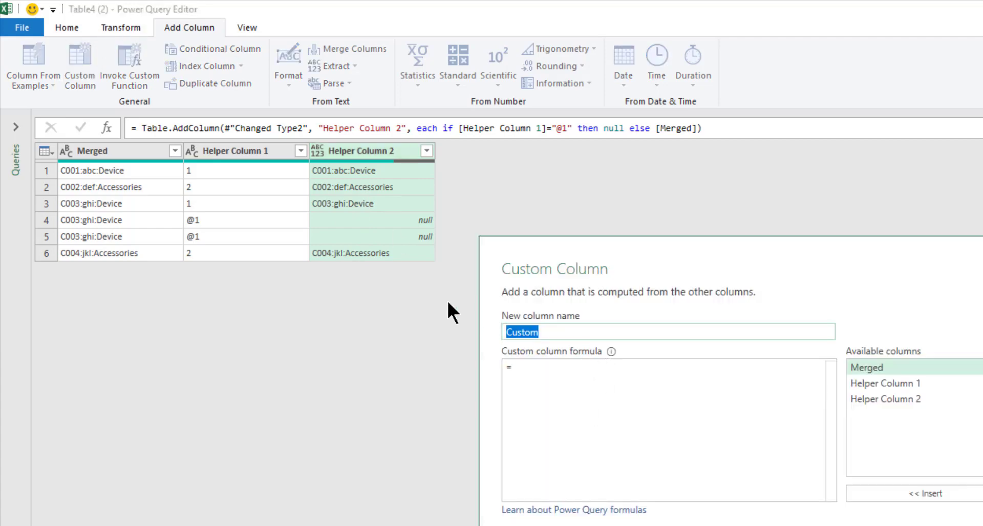
pyautogui.write('Helper Column 3')
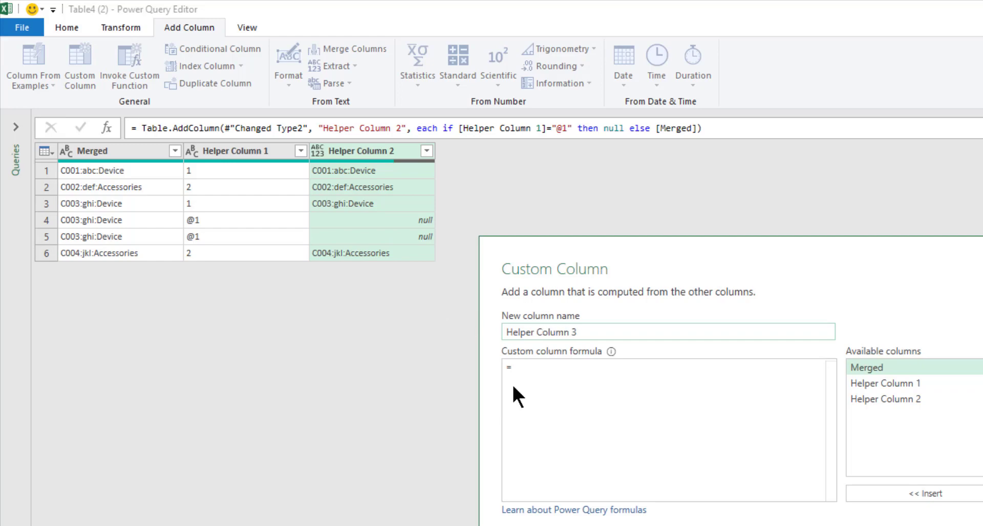
pyautogui.click(528, 382)
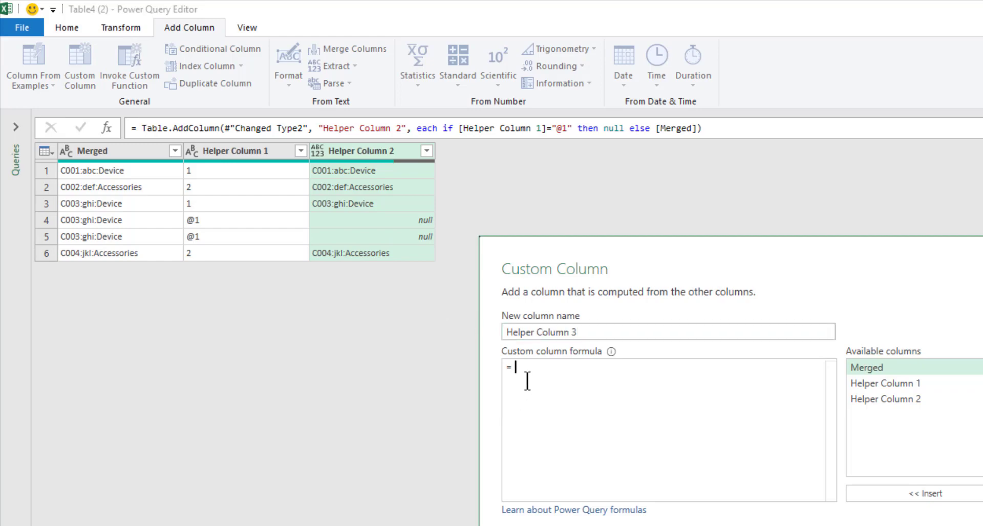
pyautogui.click(921, 397)
pyautogui.doubleClick(920, 398)
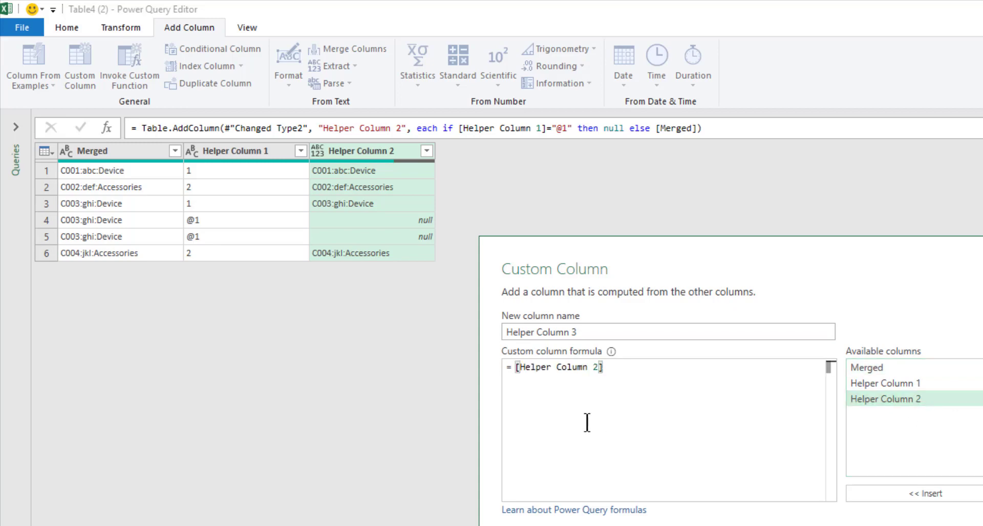
# Complete the formula if [Helper Column 2] = null then 1 else [Helper Column 1] and create it.
pyautogui.click(517, 366)
pyautogui.write('if')
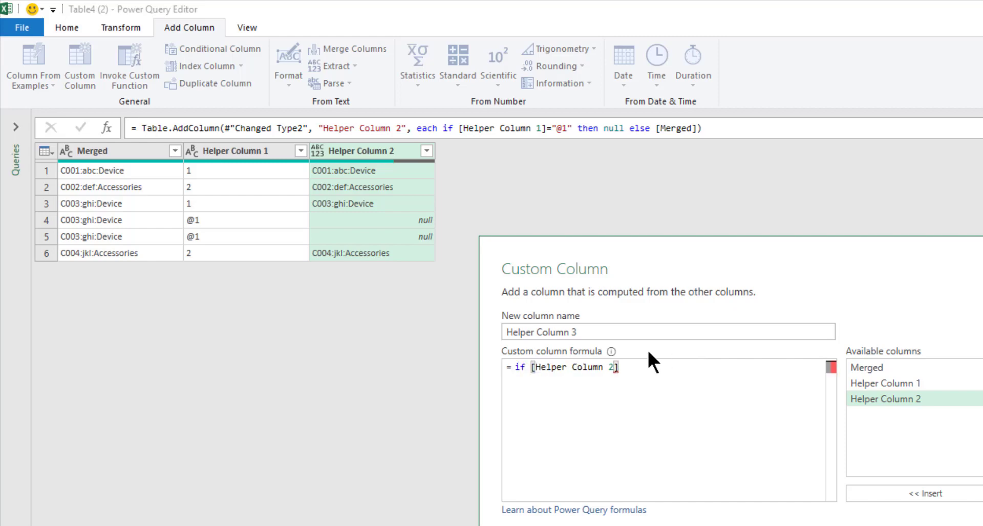
pyautogui.click(652, 378)
pyautogui.write('= null then')
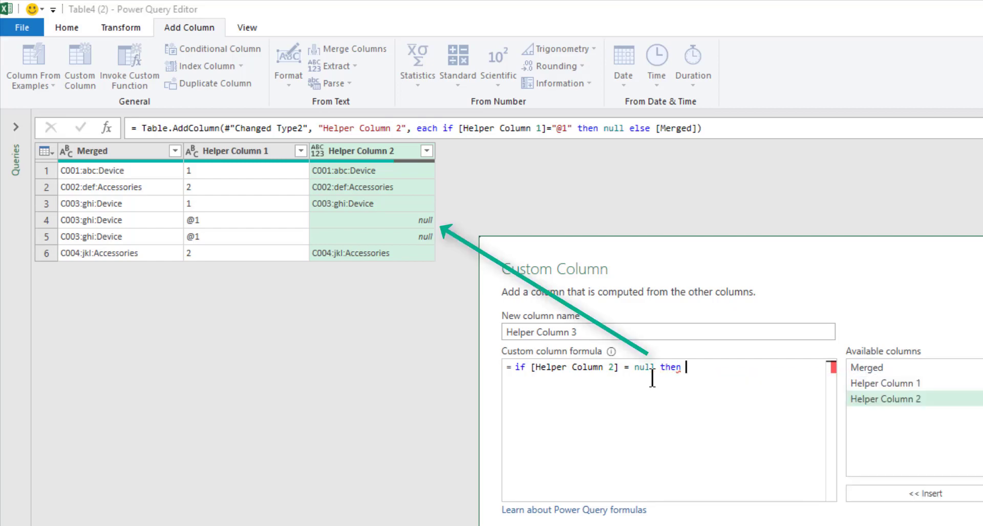
pyautogui.write(' 1 t')
pyautogui.press('BackSpace')
pyautogui.write('else')
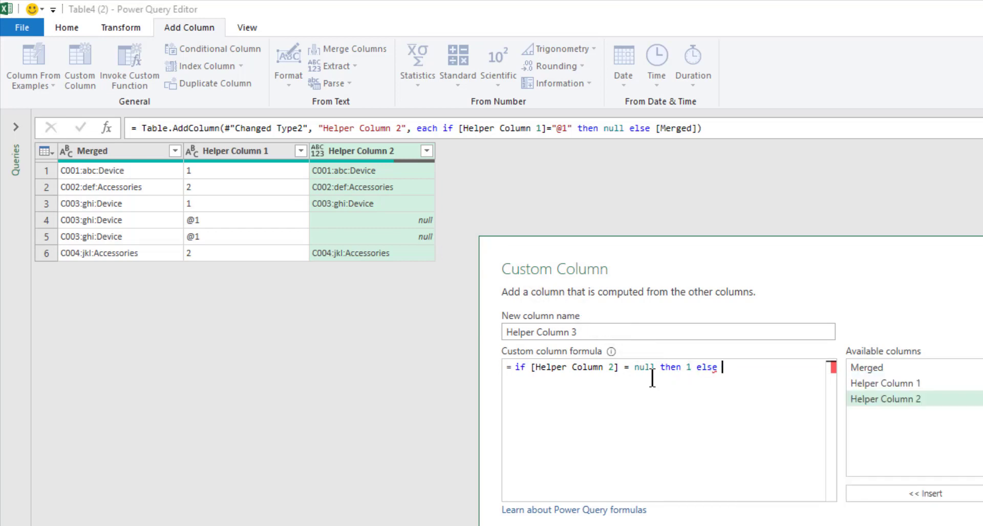
pyautogui.doubleClick(875, 383)
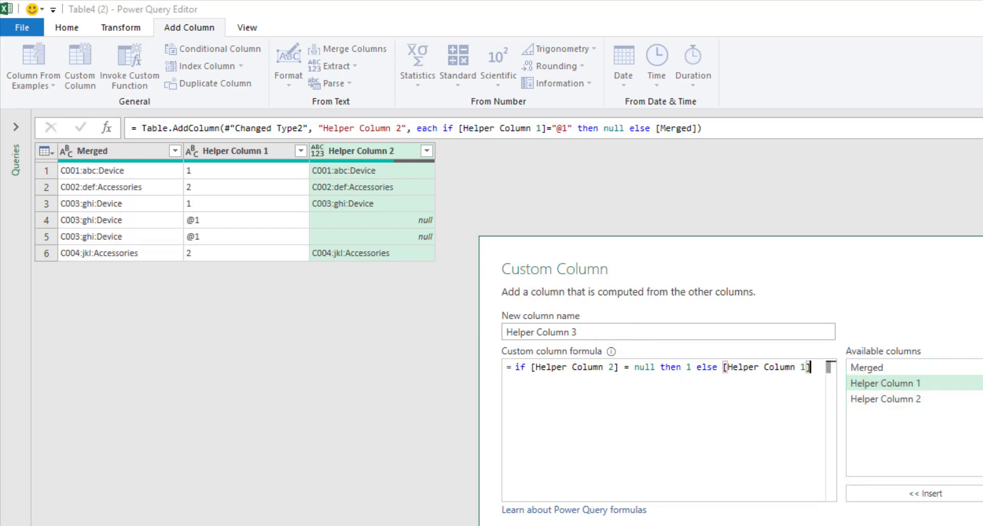
pyautogui.press('Return')
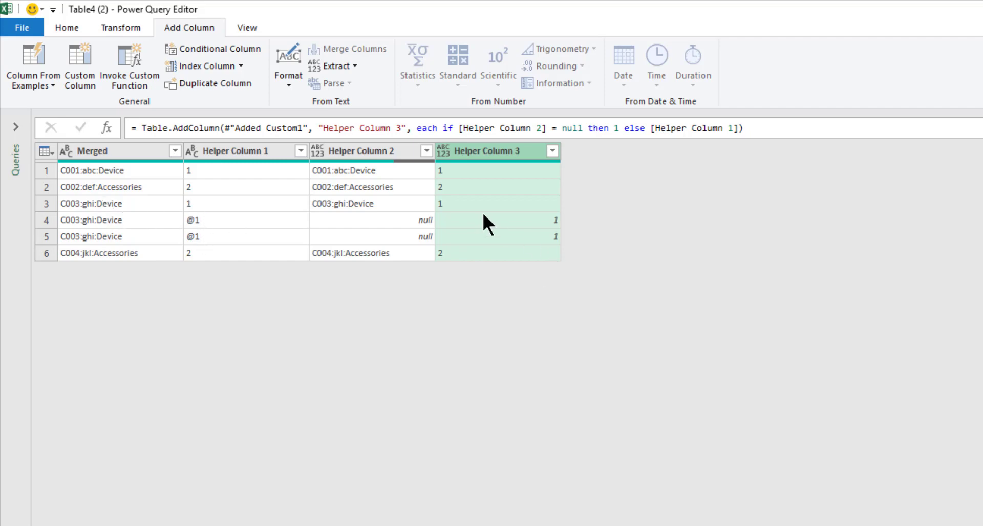
# Set Helper Column 3 to Whole Number and remove the Merged and Helper Column 1 columns.
pyautogui.click(443, 150)
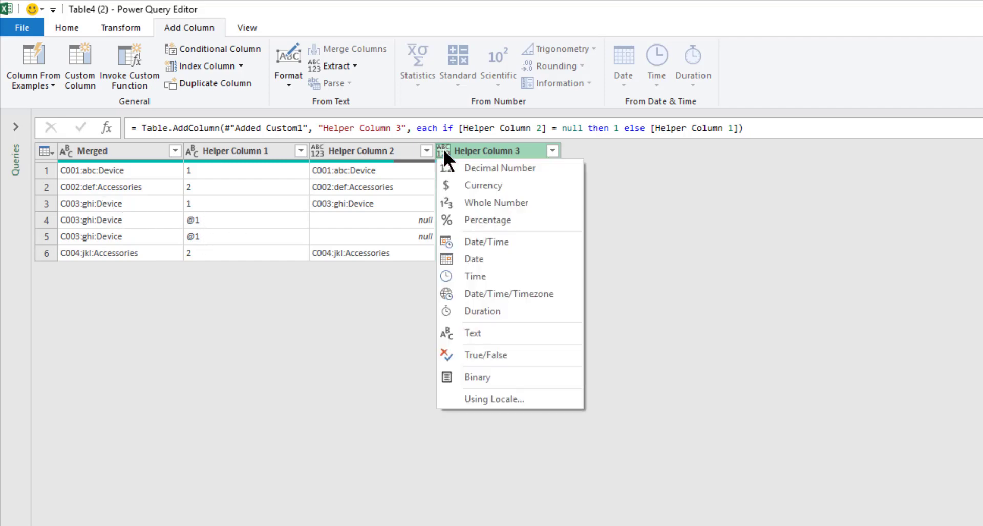
pyautogui.click(485, 203)
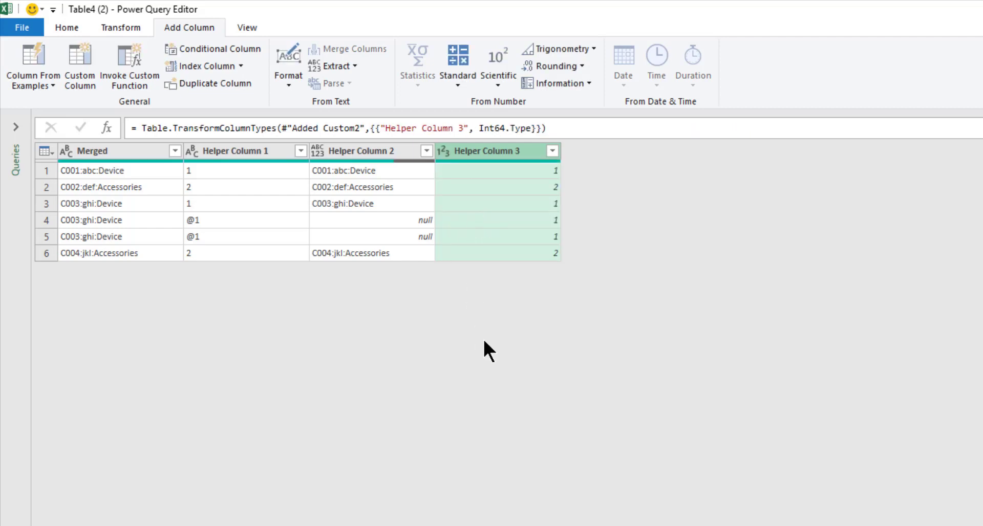
pyautogui.click(113, 151)
pyautogui.keyDown('ctrl'); pyautogui.click(219, 150); pyautogui.keyUp('ctrl')
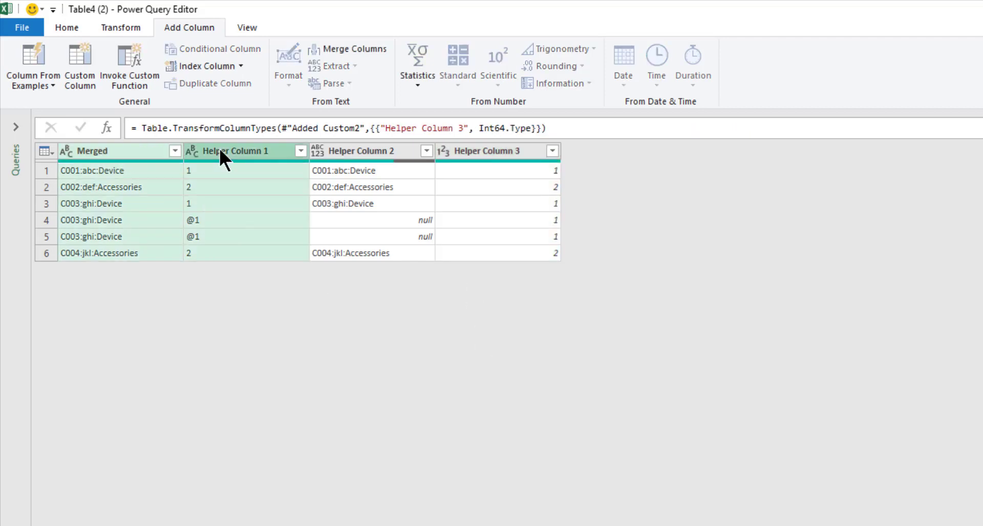
pyautogui.rightClick(220, 149)
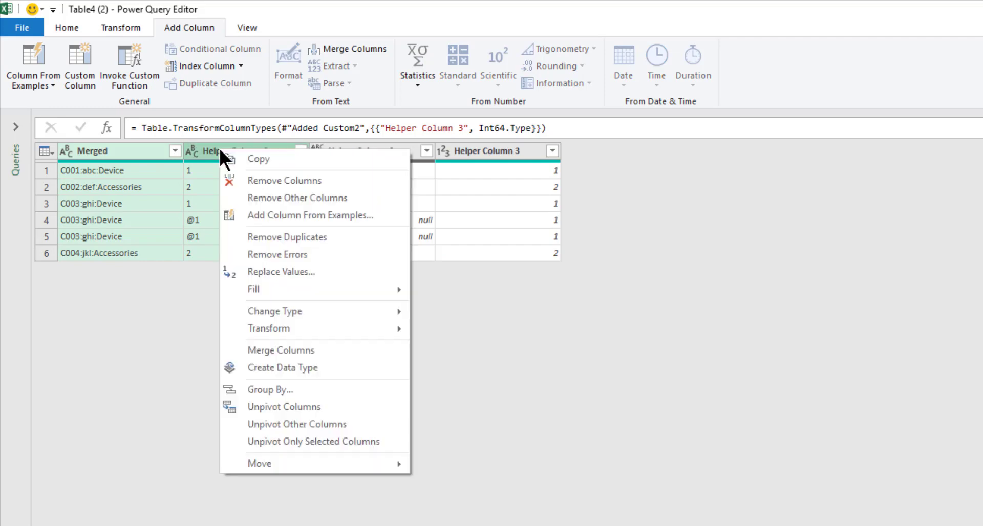
pyautogui.click(266, 186)
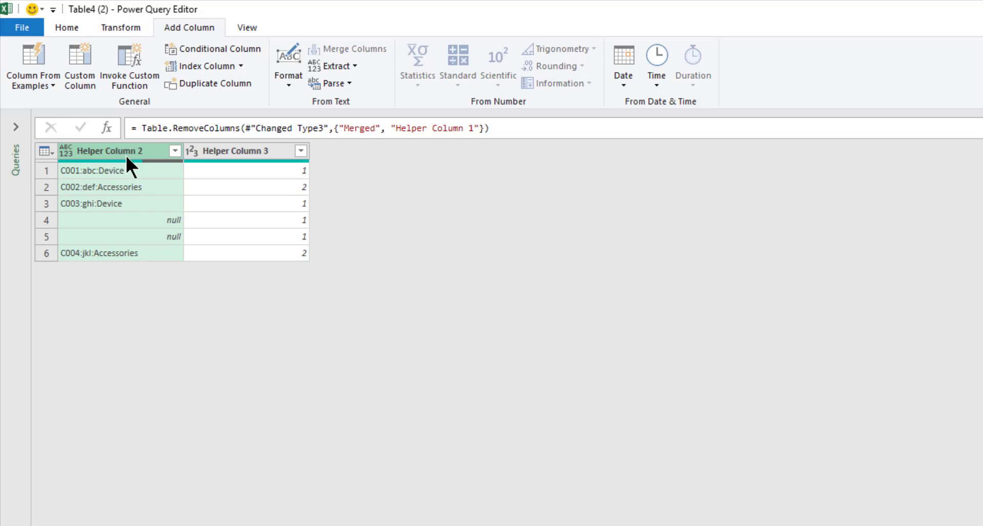
# Split Helper Column 2 by Colon at each occurrence into columns 2.1, 2.2 and 2.3.
pyautogui.click(66, 20)
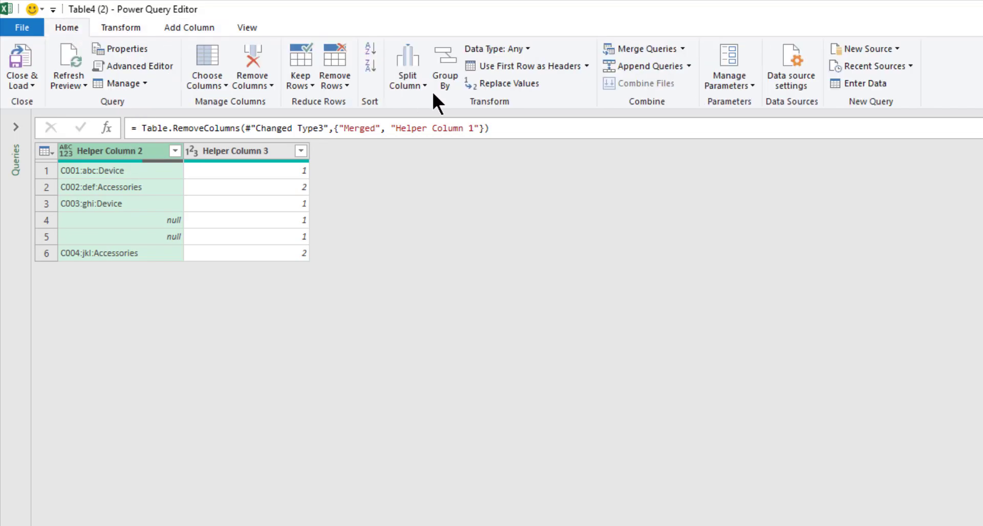
pyautogui.click(417, 88)
pyautogui.click(424, 98)
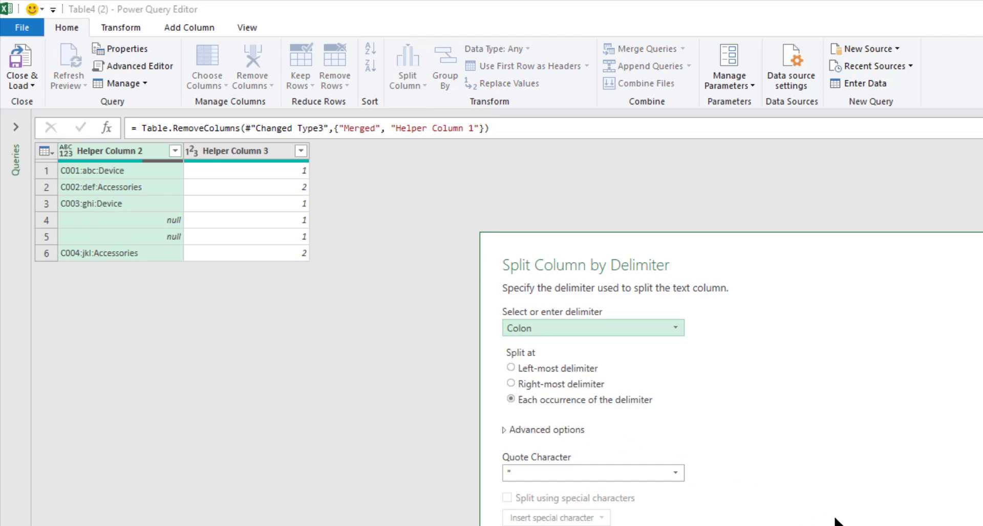
pyautogui.click(524, 429)
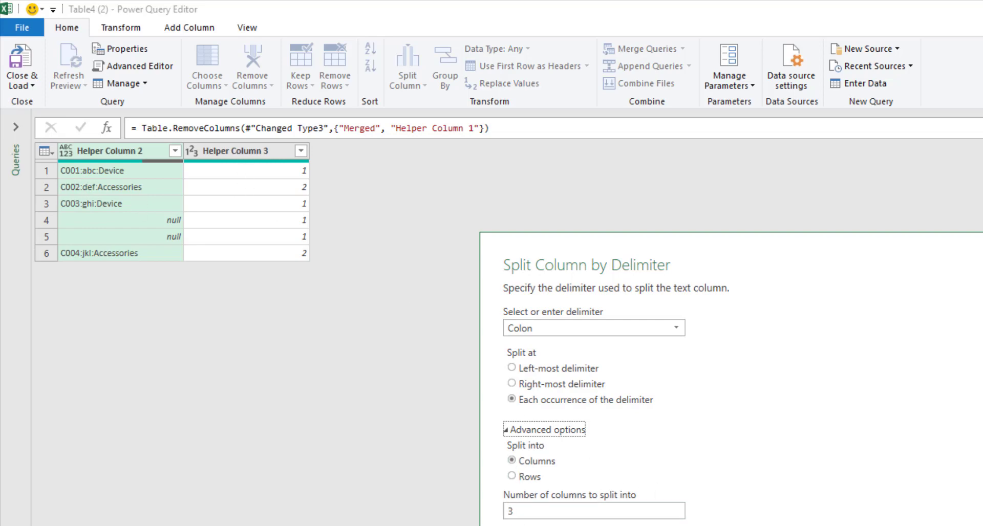
pyautogui.press('Return')
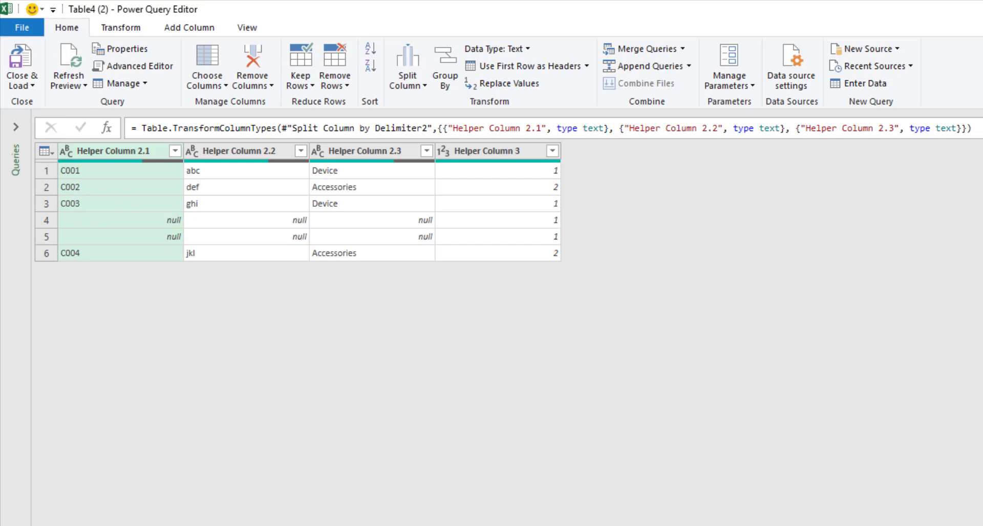